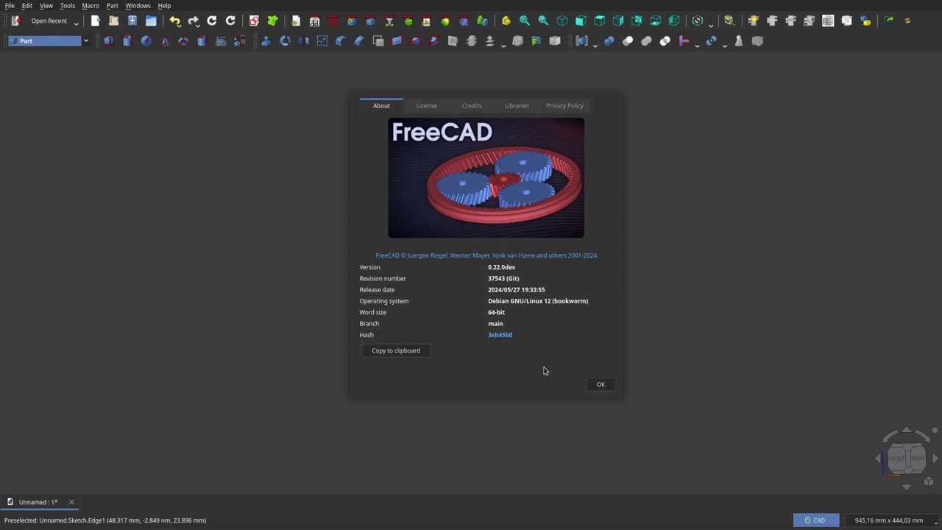
# Step: Close the About dialog for FreeCAD 0.22.0dev to reveal the spiral section scene
pyautogui.click(597, 390)
pyautogui.scroll(2, 552, 201)
pyautogui.scroll(2, 551, 202)
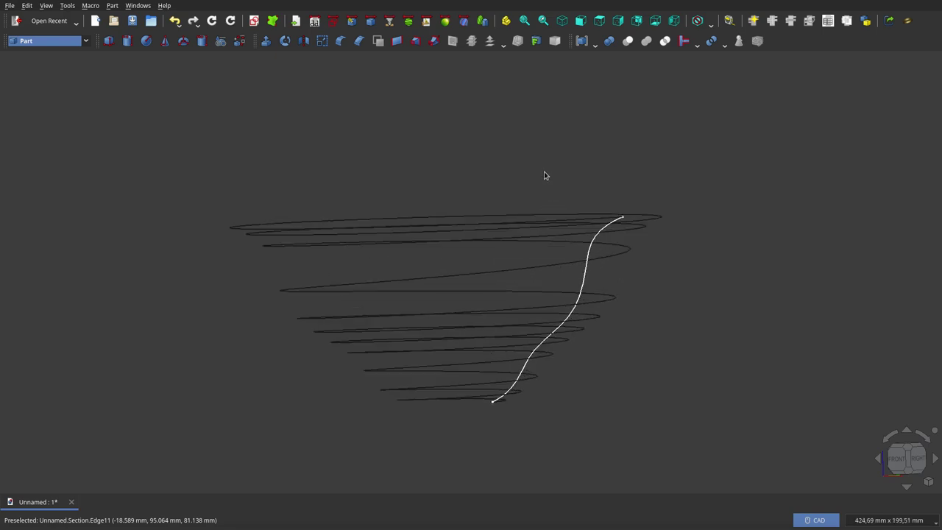
pyautogui.moveTo(544, 172)
pyautogui.mouseDown(button='middle')
pyautogui.moveTo(451, 203)
pyautogui.moveTo(439, 157)
pyautogui.moveTo(449, 126)
pyautogui.moveTo(561, 159)
pyautogui.moveTo(582, 172)
pyautogui.moveTo(582, 203)
pyautogui.moveTo(588, 132)
pyautogui.moveTo(589, 188)
pyautogui.mouseUp(button='middle')
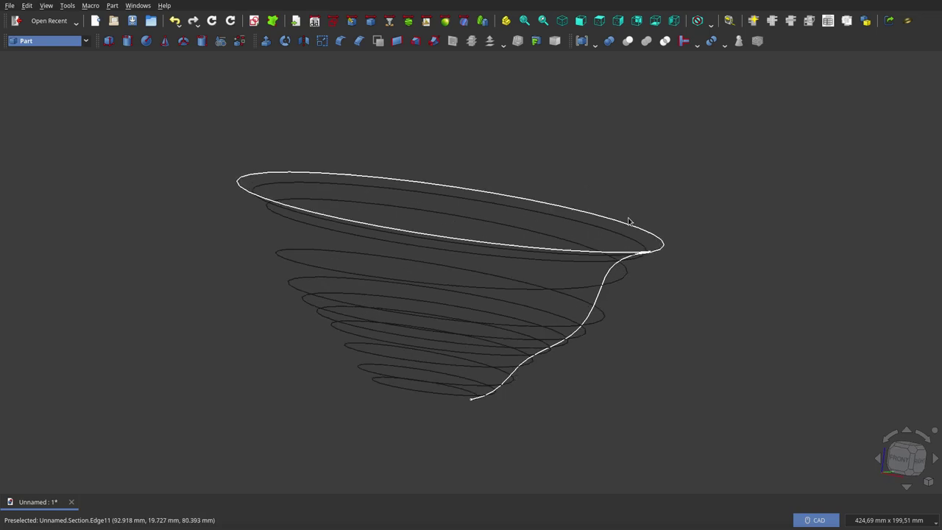
pyautogui.click(580, 20)
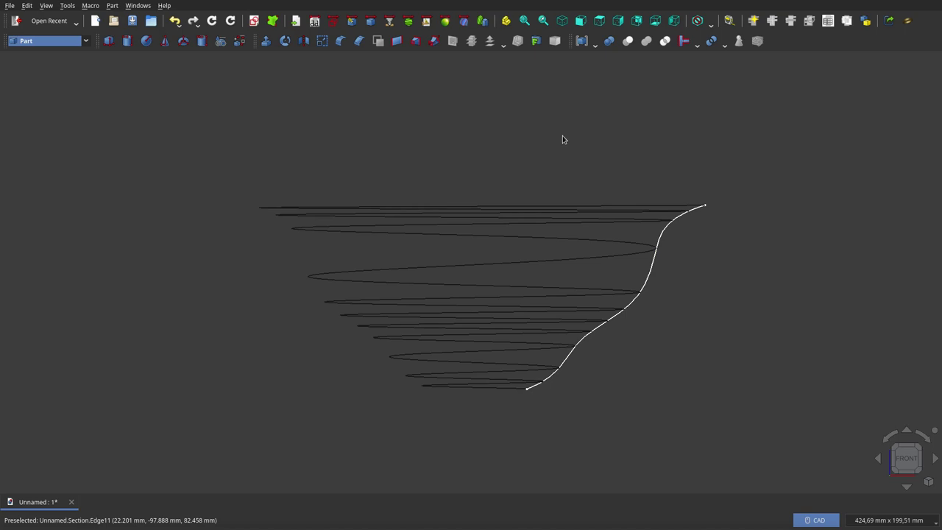
pyautogui.moveTo(562, 135)
pyautogui.mouseDown(button='middle')
pyautogui.moveTo(530, 237)
pyautogui.moveTo(553, 142)
pyautogui.moveTo(616, 160)
pyautogui.mouseUp(button='middle')
pyautogui.click(664, 237)
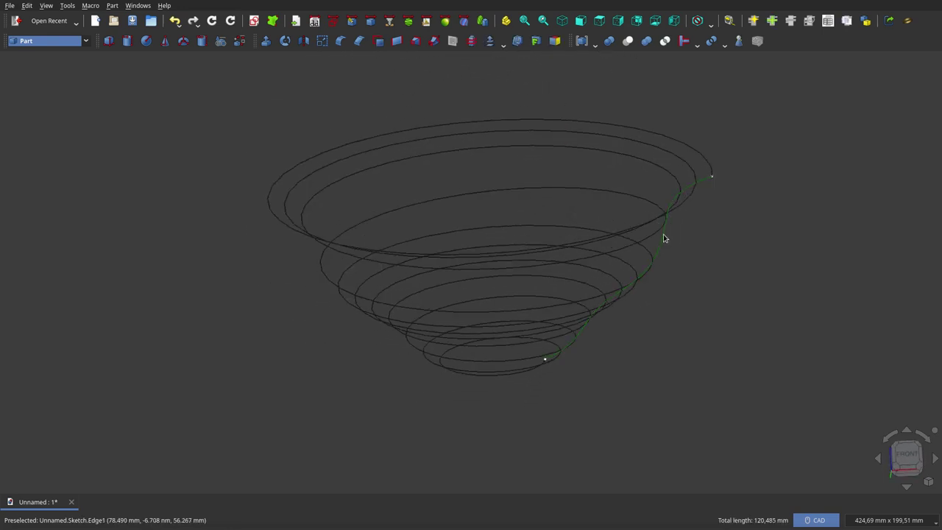
pyautogui.moveTo(663, 252)
pyautogui.mouseDown(button='middle')
pyautogui.moveTo(582, 243)
pyautogui.moveTo(563, 314)
pyautogui.moveTo(607, 194)
pyautogui.moveTo(599, 250)
pyautogui.moveTo(614, 206)
pyautogui.moveTo(610, 242)
pyautogui.mouseUp(button='middle')
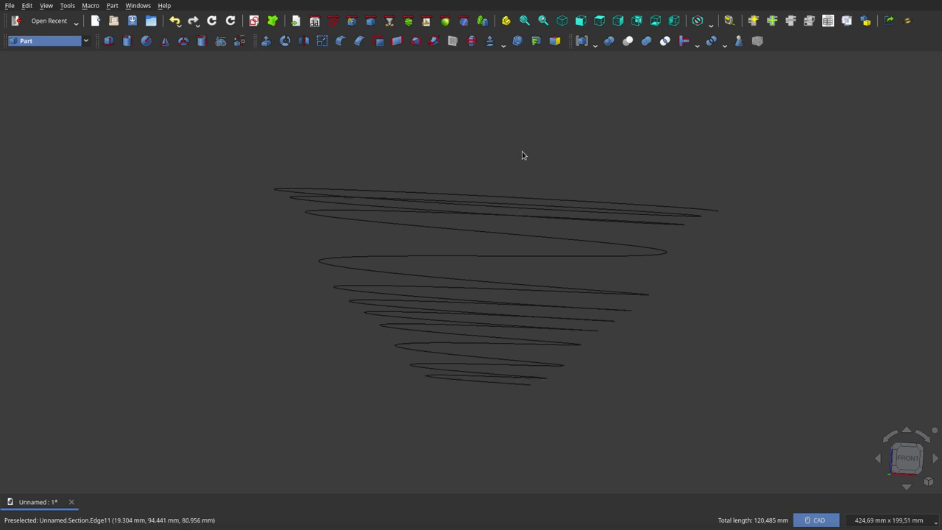
pyautogui.moveTo(533, 169); pyautogui.dragTo(498, 184, button='middle')
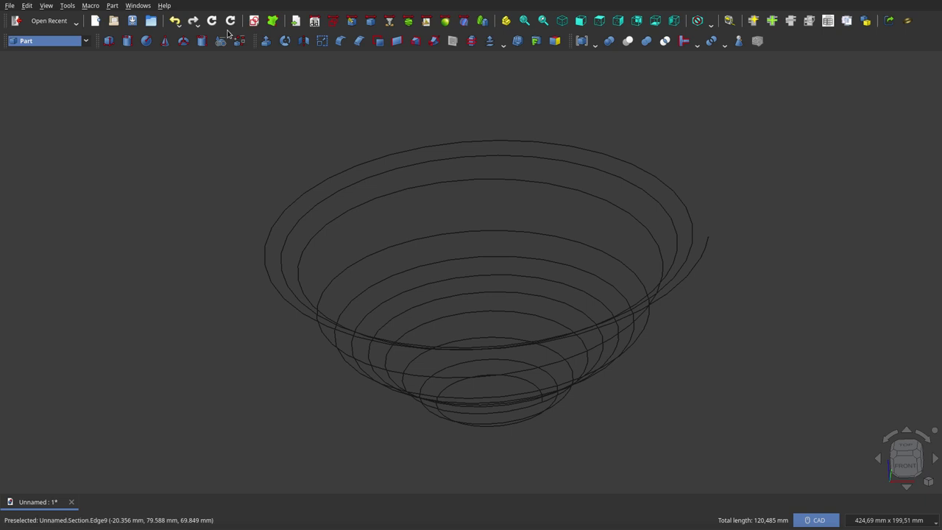
# Step: Start a new Unnamed1 document and open an empty Sketcher sketch on the XZ-Plane
pyautogui.click(96, 22)
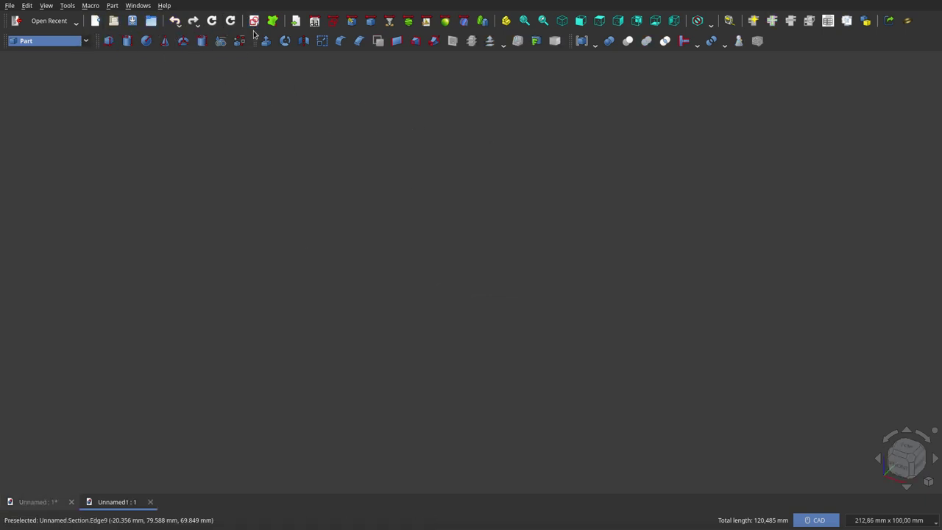
pyautogui.click(317, 28)
pyautogui.click(108, 42)
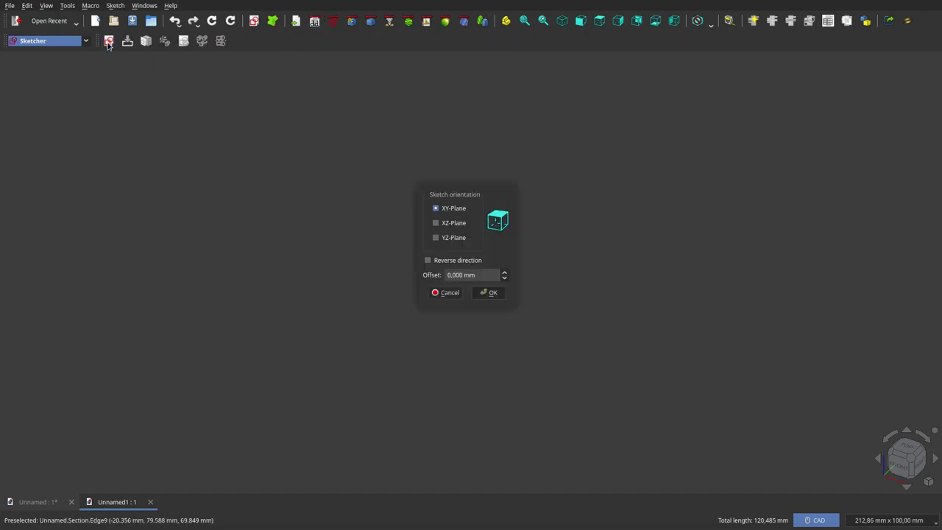
pyautogui.click(442, 222)
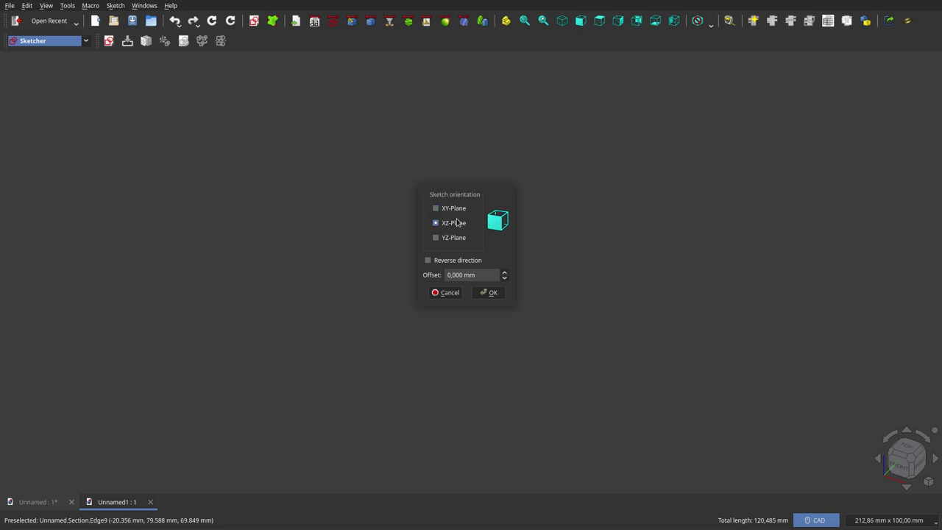
pyautogui.click(490, 292)
pyautogui.scroll(3, 526, 237)
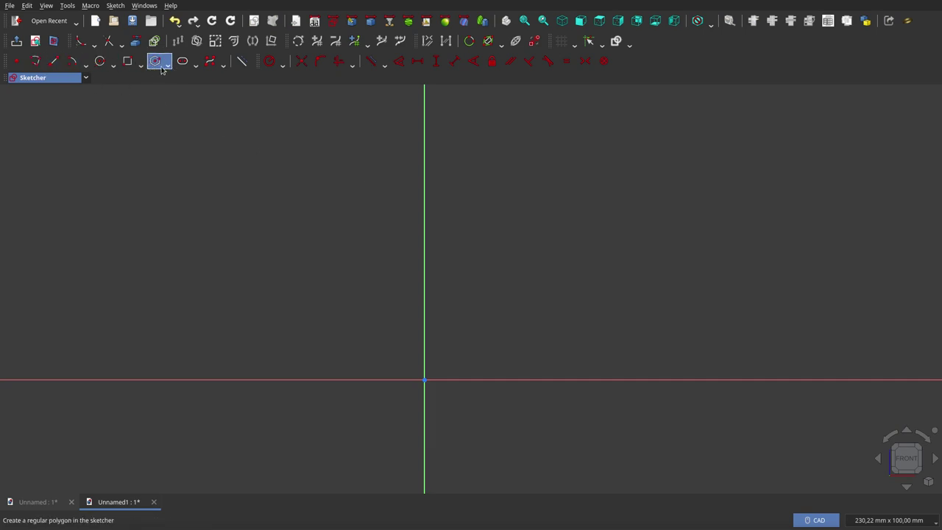
# Step: Draw a seven-pole S-shaped B-spline from the horizontal axis up to the top right
pyautogui.click(210, 61)
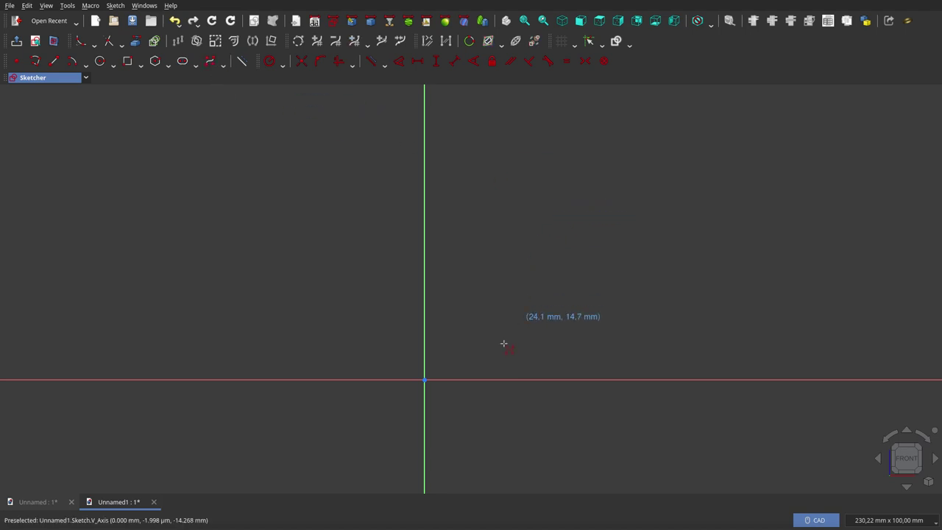
pyautogui.click(501, 380)
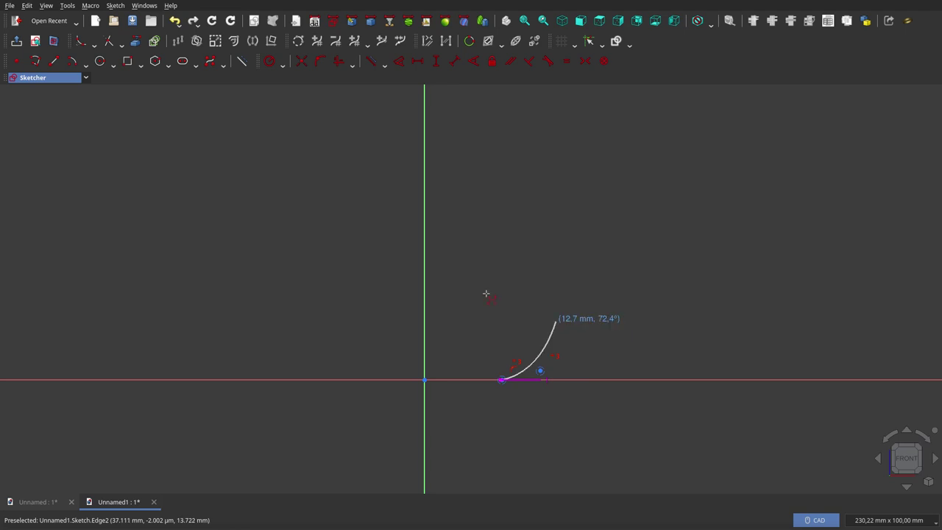
pyautogui.click(573, 345)
pyautogui.click(593, 291)
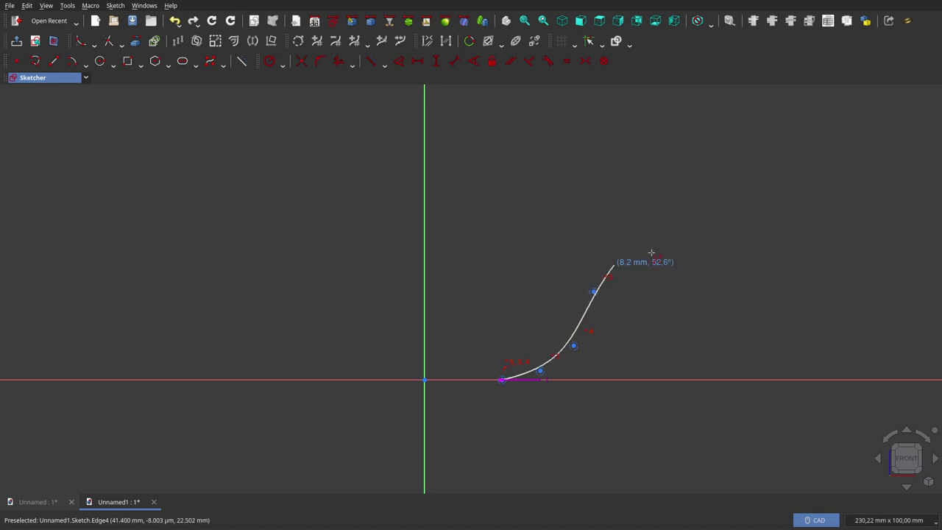
pyautogui.click(661, 254)
pyautogui.click(698, 195)
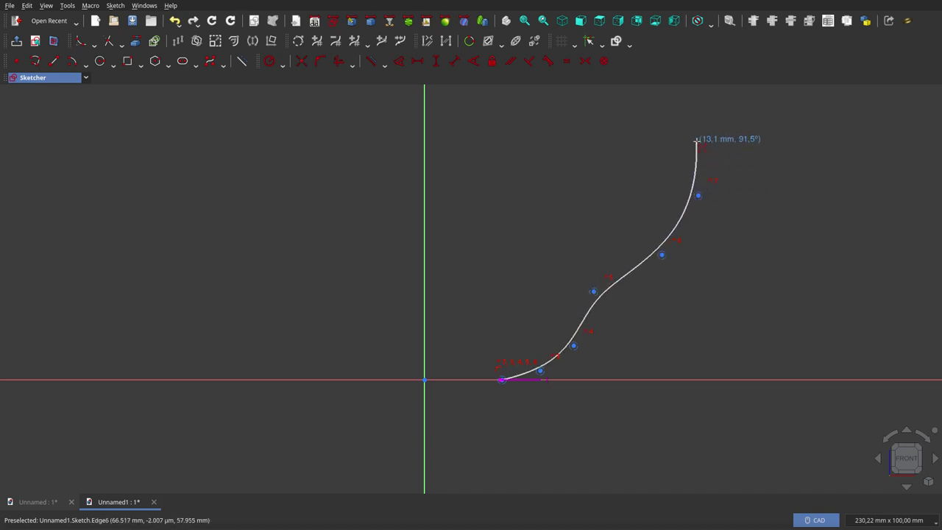
pyautogui.click(707, 135)
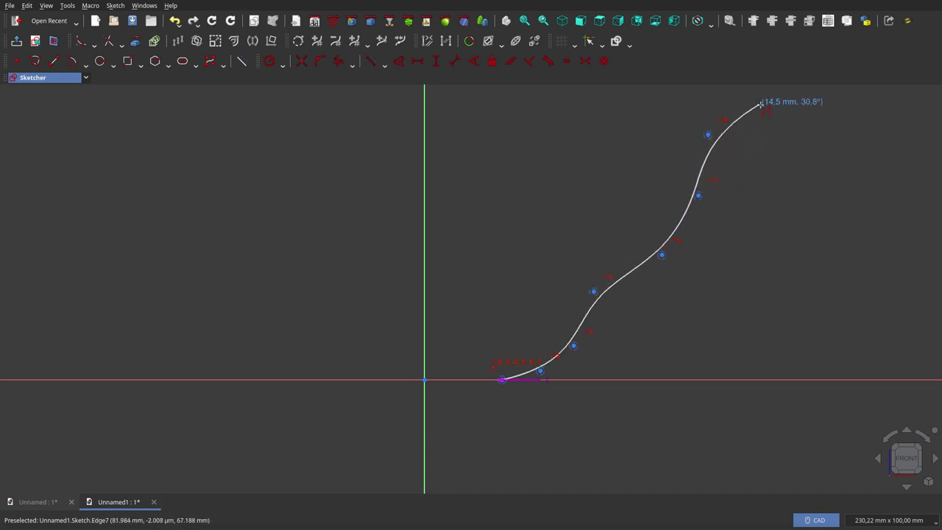
pyautogui.click(760, 105)
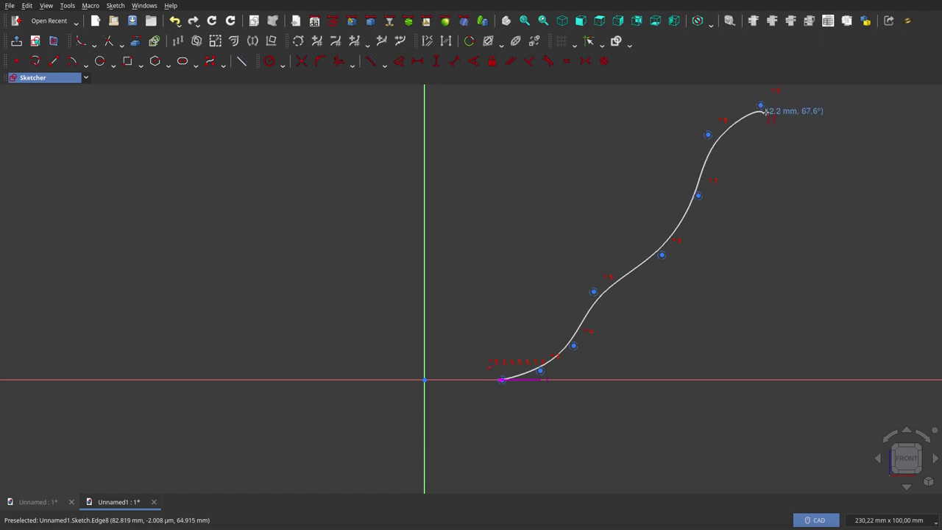
pyautogui.rightClick(771, 142)
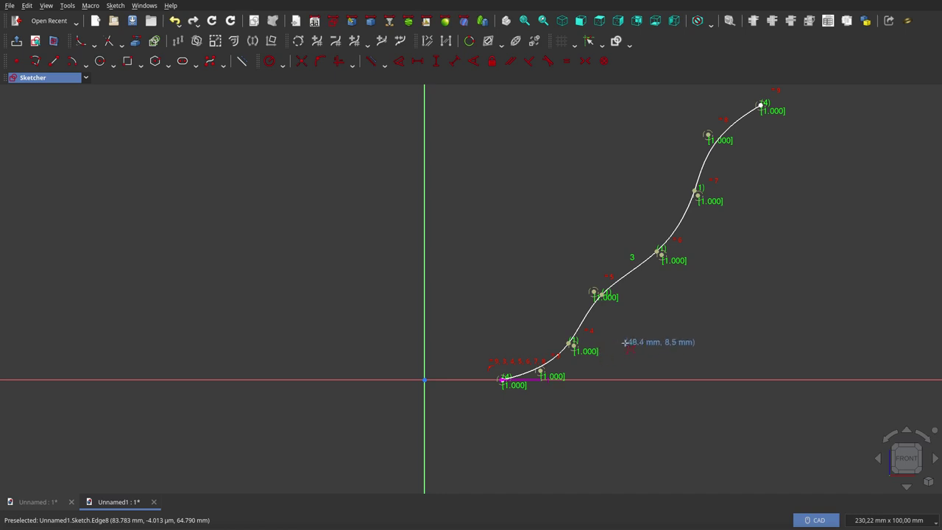
pyautogui.press('Escape')
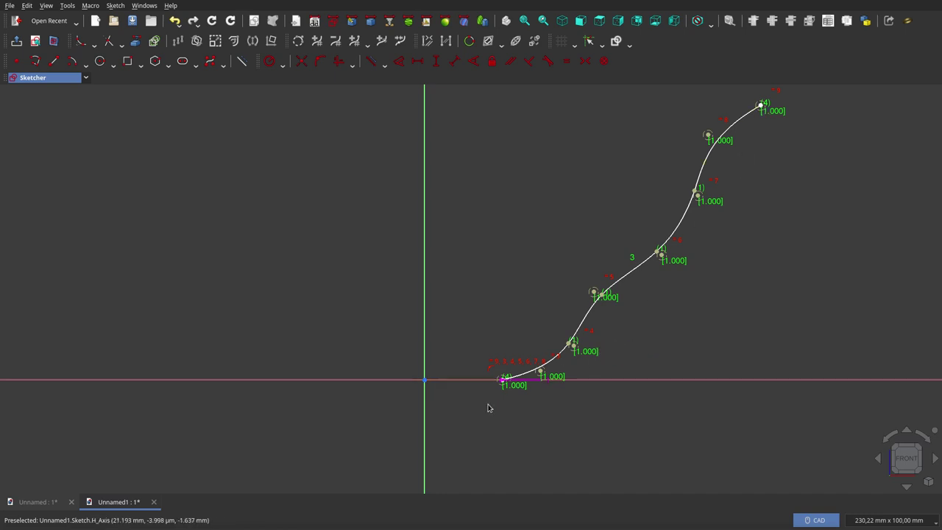
# Step: Dimension the spline's lower endpoint 18.915 mm horizontally from the vertical axis
pyautogui.scroll(-2, 493, 417)
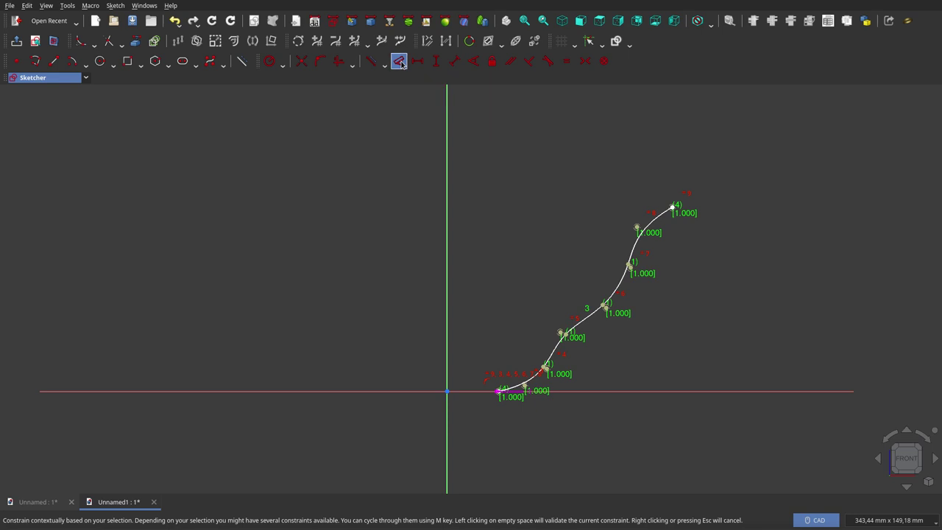
pyautogui.scroll(-2, 489, 342)
pyautogui.scroll(5, 501, 405)
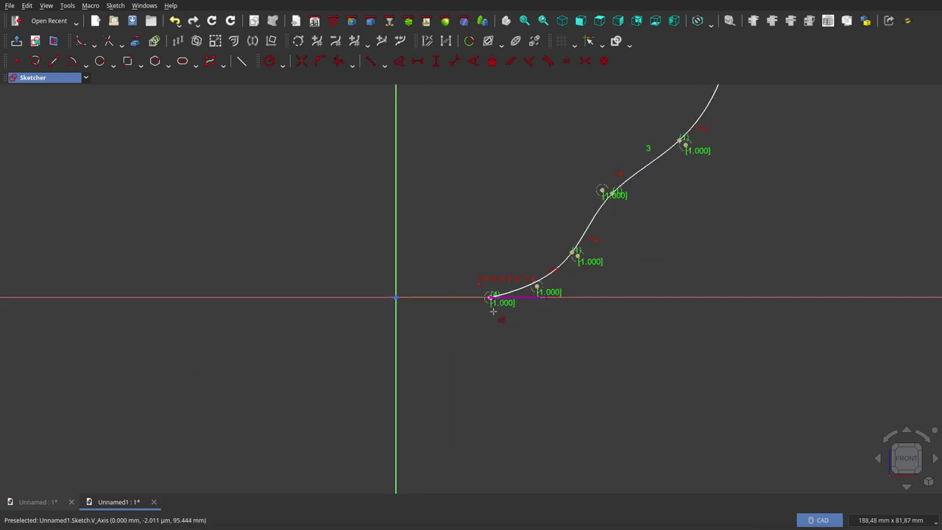
pyautogui.scroll(3, 487, 311)
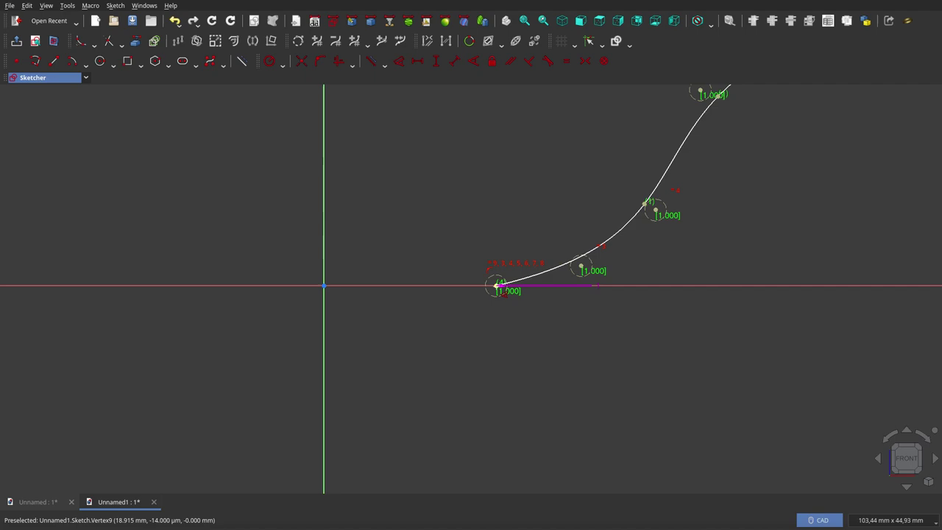
pyautogui.click(498, 284)
pyautogui.click(437, 286)
pyautogui.click(418, 338)
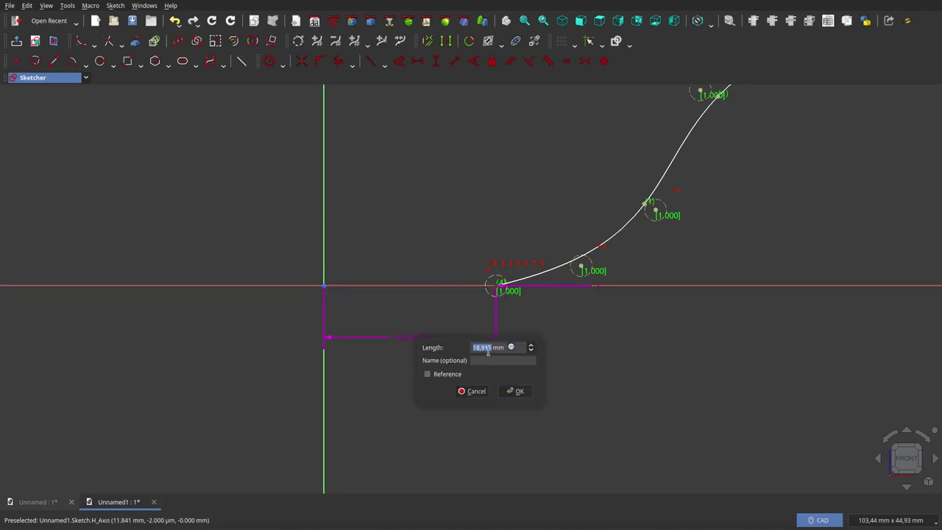
pyautogui.click(492, 359)
pyautogui.click(515, 391)
# Step: Dimension the curve's top endpoint 67,068 mm above the horizontal axis, named altura
pyautogui.scroll(-2, 473, 393)
pyautogui.scroll(-3, 558, 261)
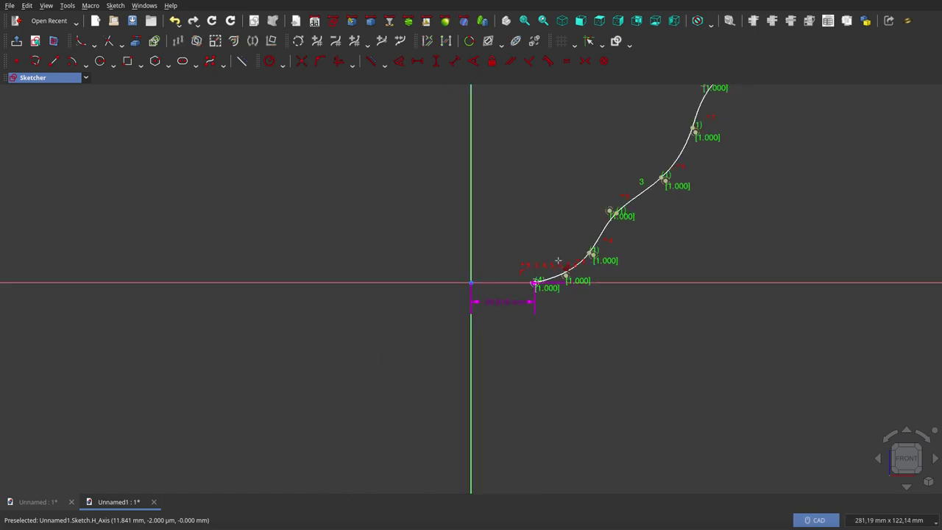
pyautogui.scroll(-2, 769, 168)
pyautogui.scroll(4, 719, 113)
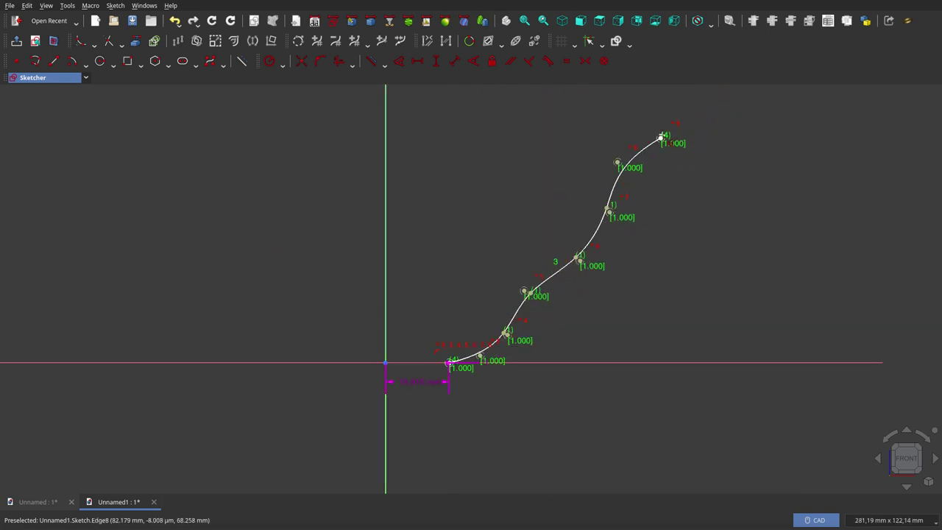
pyautogui.click(662, 137)
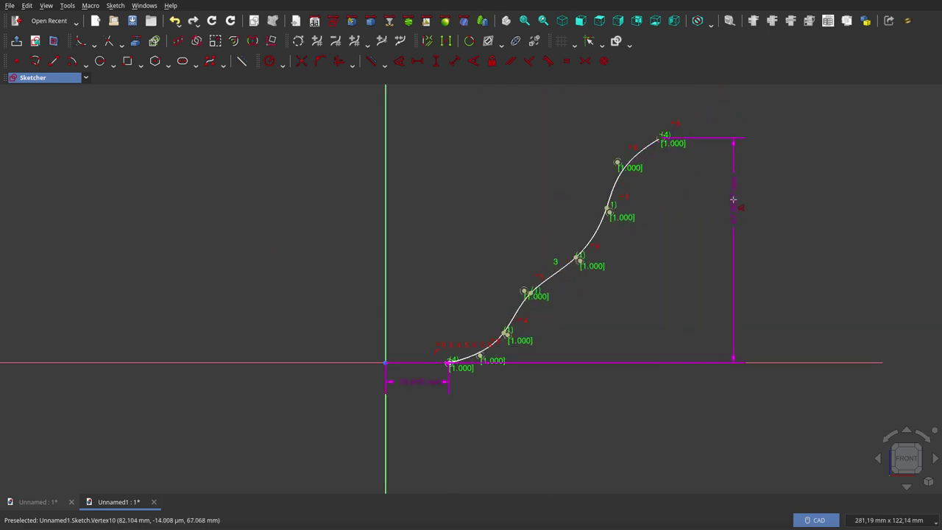
pyautogui.click(733, 199)
pyautogui.click(807, 225)
pyautogui.write('altura')
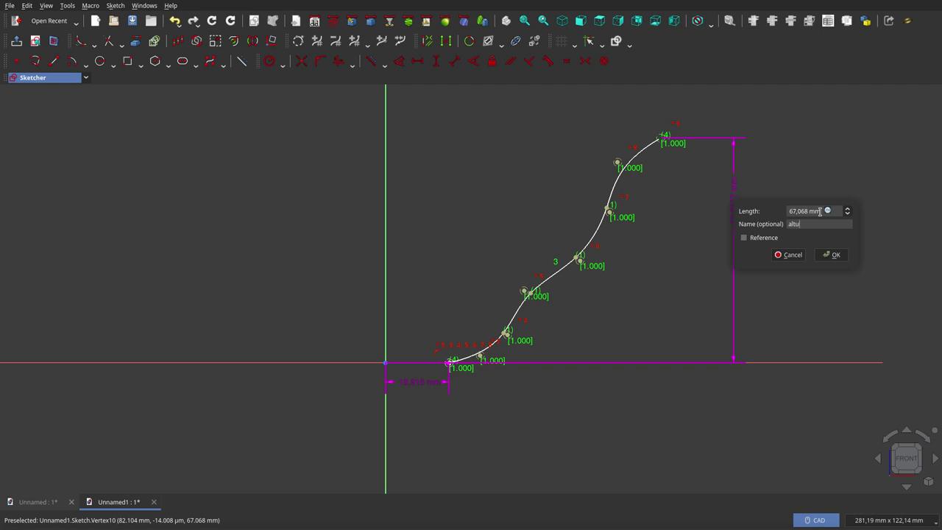
pyautogui.click(833, 255)
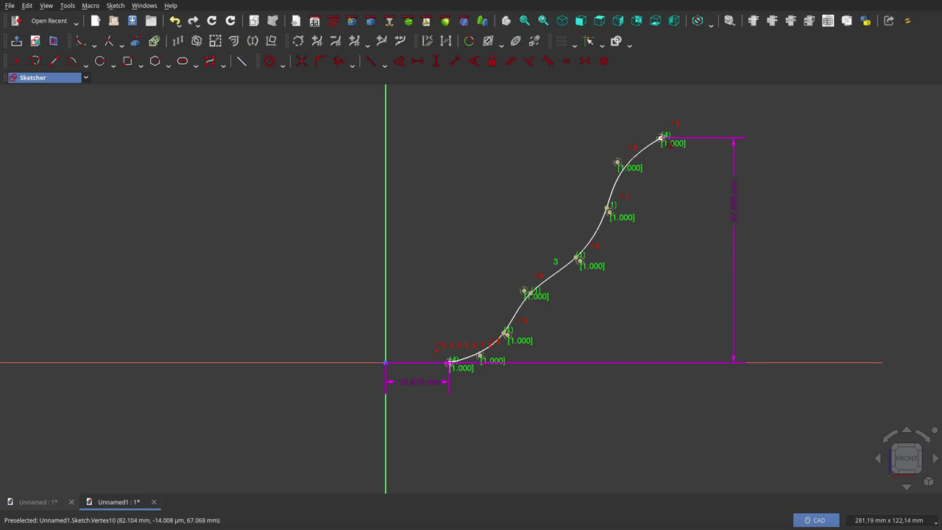
# Step: Add a 63,189 mm horizontal dimension between the curve's ends, named franja
pyautogui.scroll(4, 437, 362)
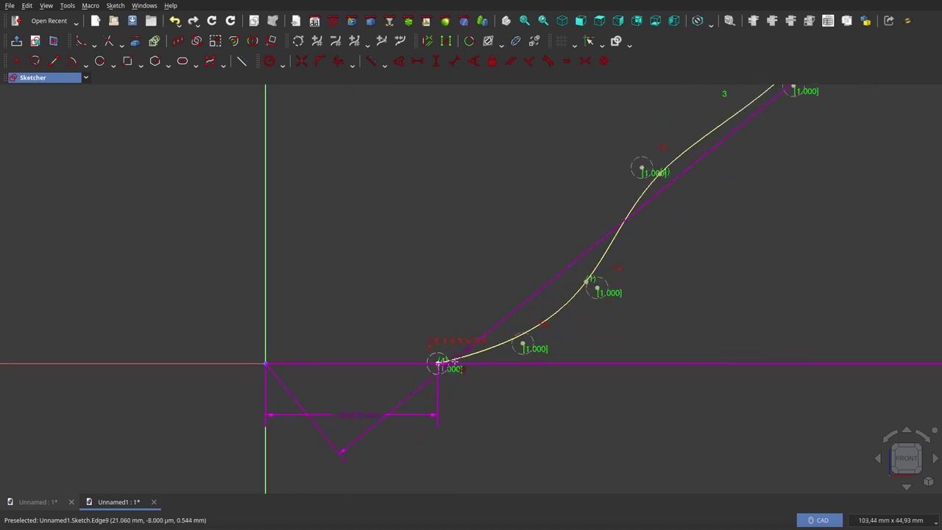
pyautogui.scroll(1, 436, 363)
pyautogui.scroll(2, 437, 363)
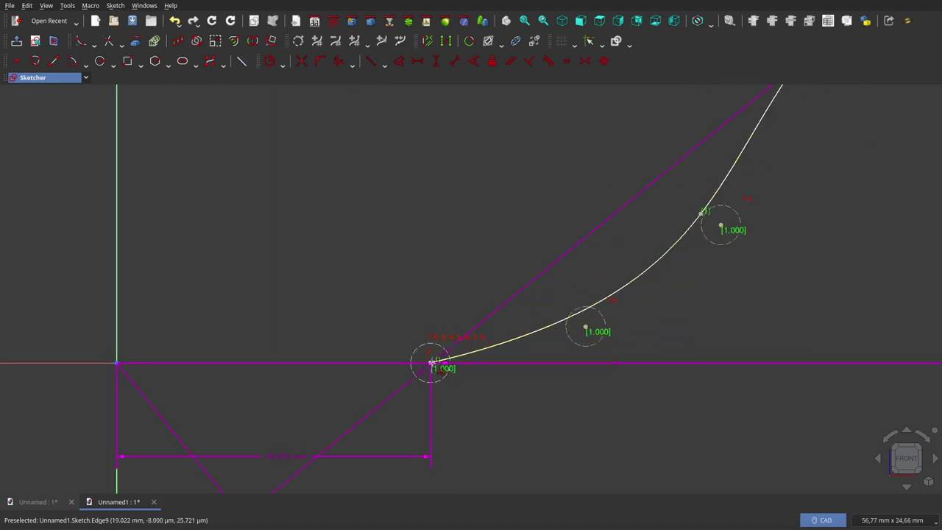
pyautogui.click(432, 362)
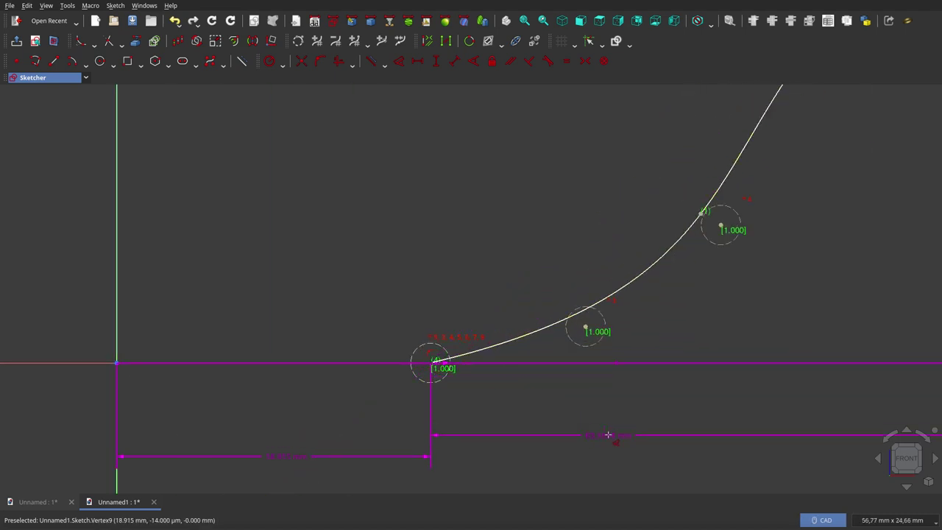
pyautogui.click(608, 437)
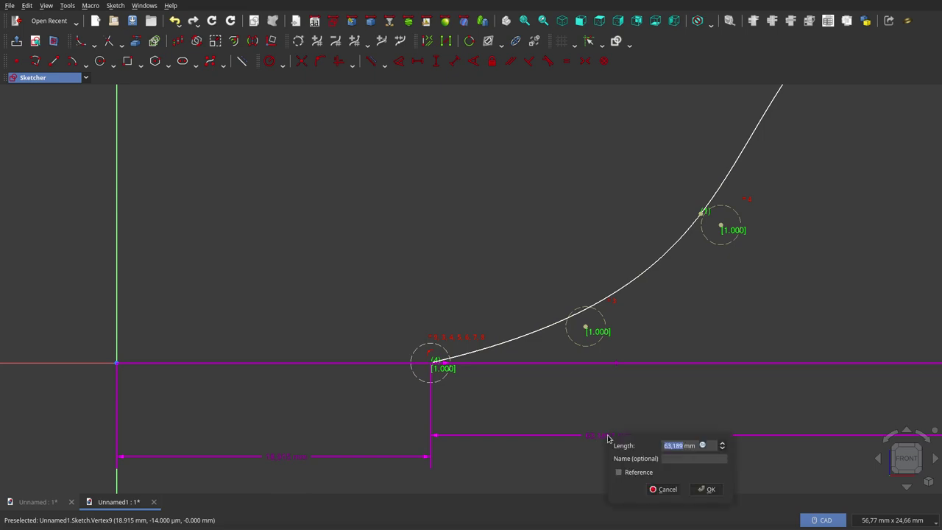
pyautogui.click(681, 459)
pyautogui.write('franja')
pyautogui.click(699, 489)
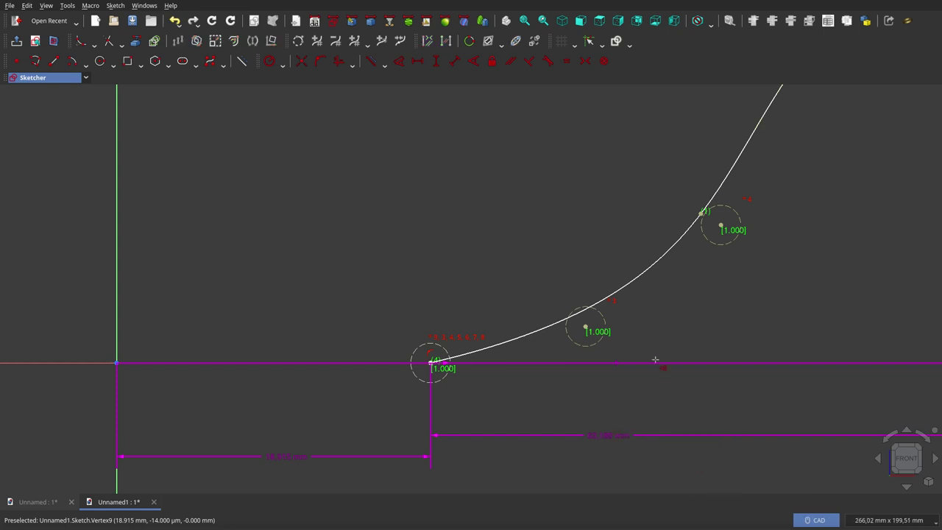
pyautogui.scroll(-4, 431, 211)
pyautogui.scroll(-6, 508, 368)
pyautogui.scroll(-1, 529, 417)
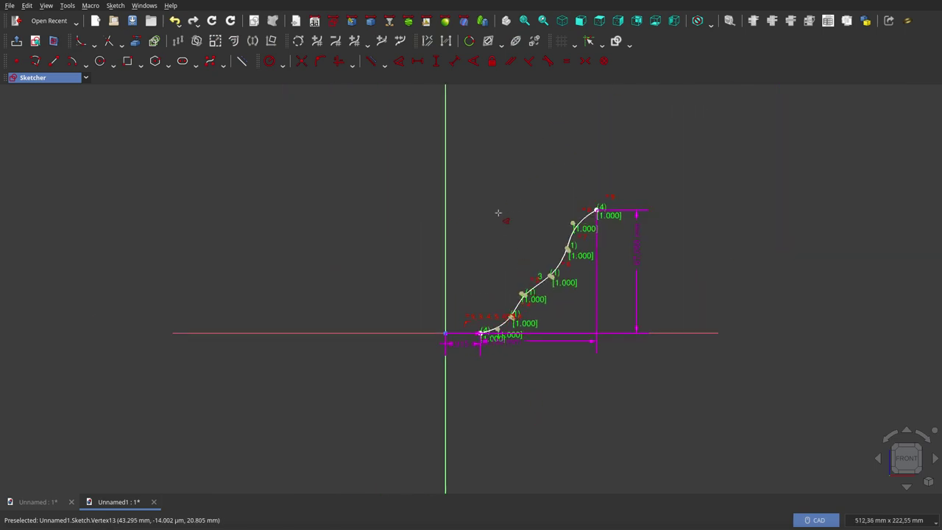
# Step: Close the S-curve sketch, view it from the front, and pin the Model panel open
pyautogui.click(925, 104)
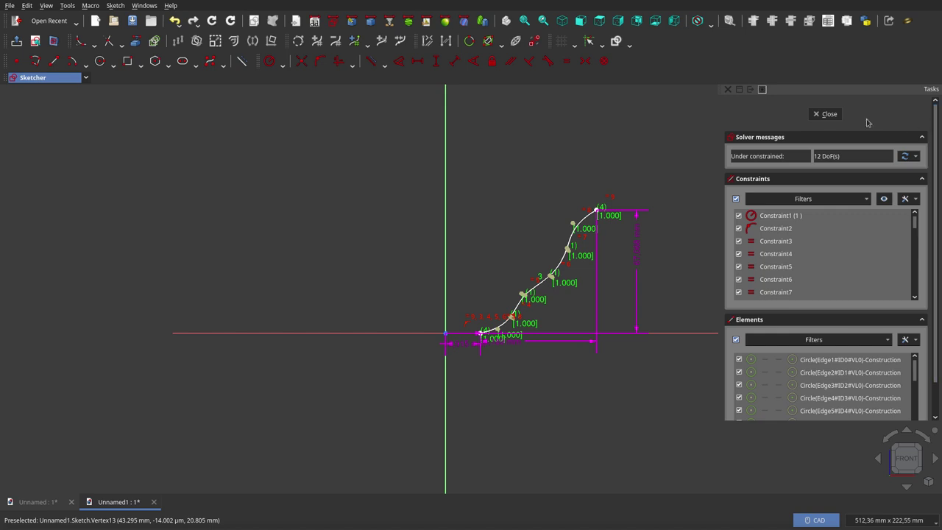
pyautogui.click(817, 112)
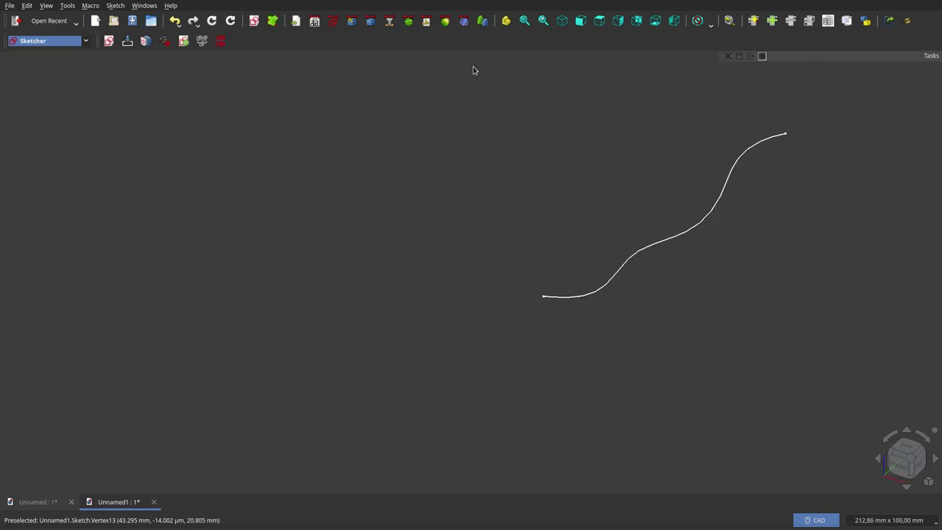
pyautogui.click(581, 20)
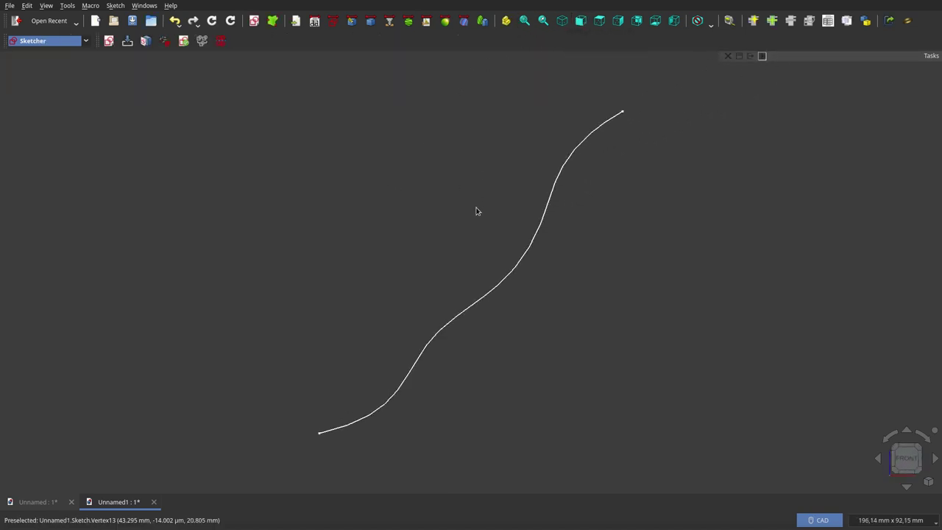
pyautogui.scroll(-1, 593, 225)
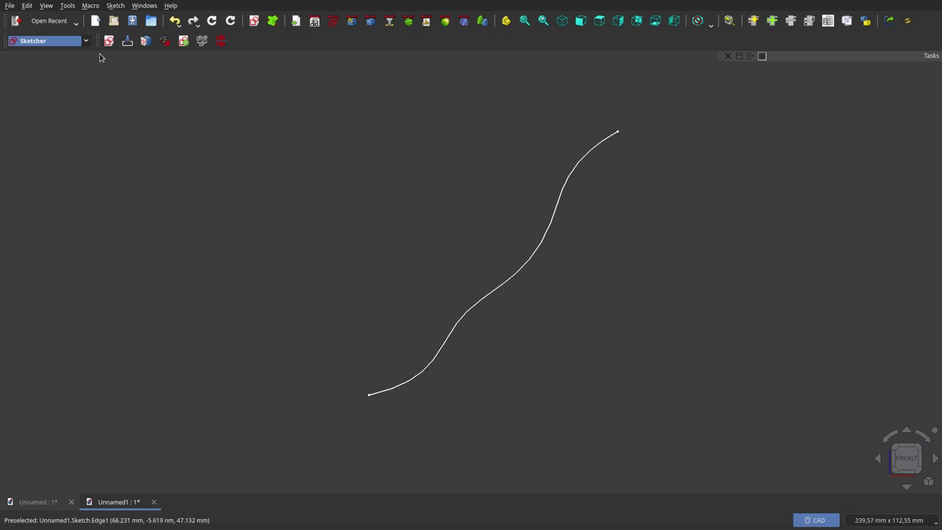
pyautogui.moveTo(1, 221)
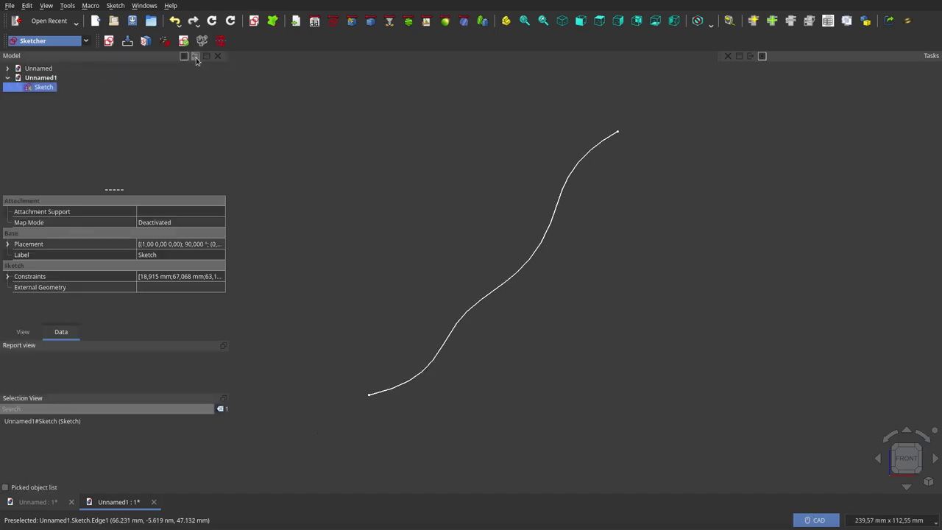
pyautogui.click(196, 58)
pyautogui.click(196, 57)
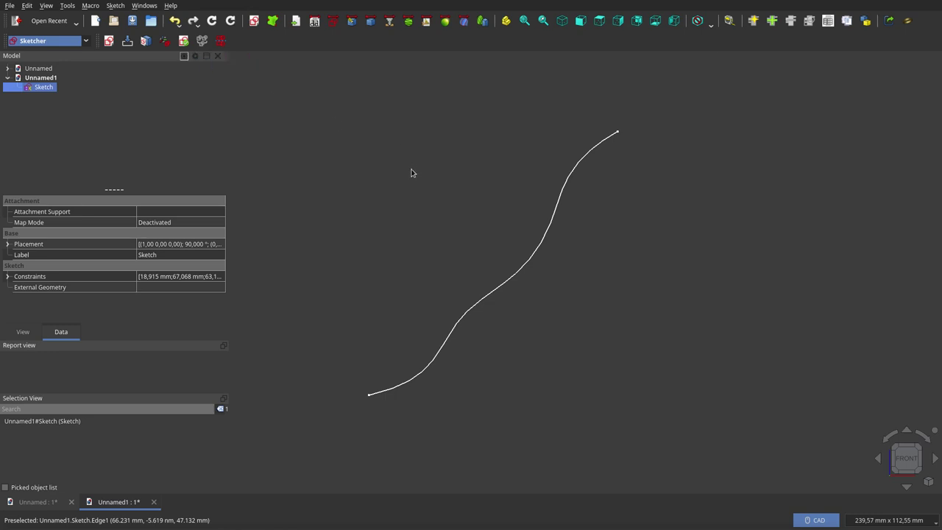
pyautogui.scroll(-2, 671, 187)
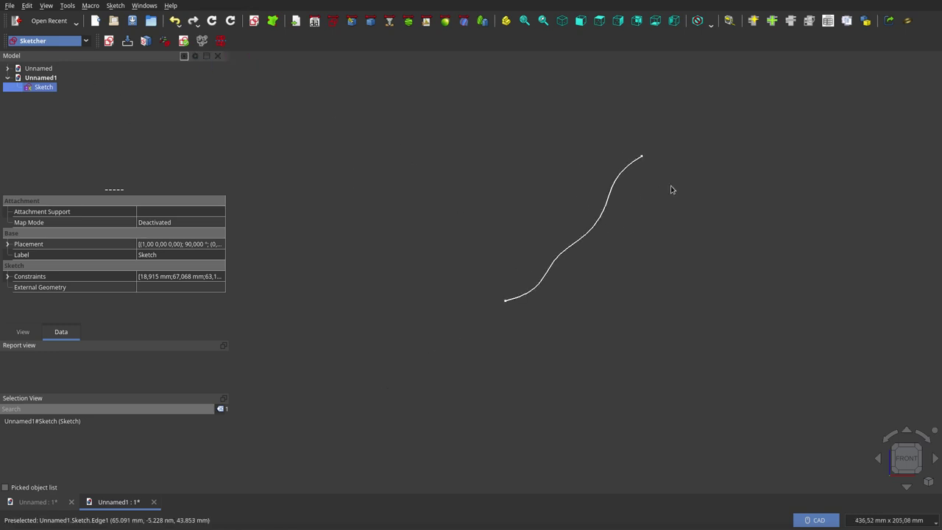
# Step: Create Sketch001 attached to the S-curve sketch's XY plane and import the curve endpoints as external geometry
pyautogui.click(108, 42)
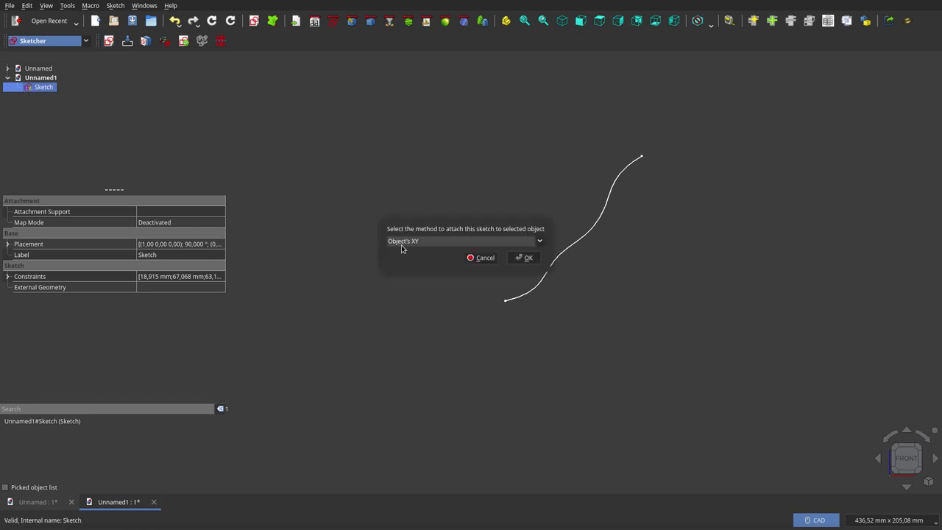
pyautogui.click(524, 257)
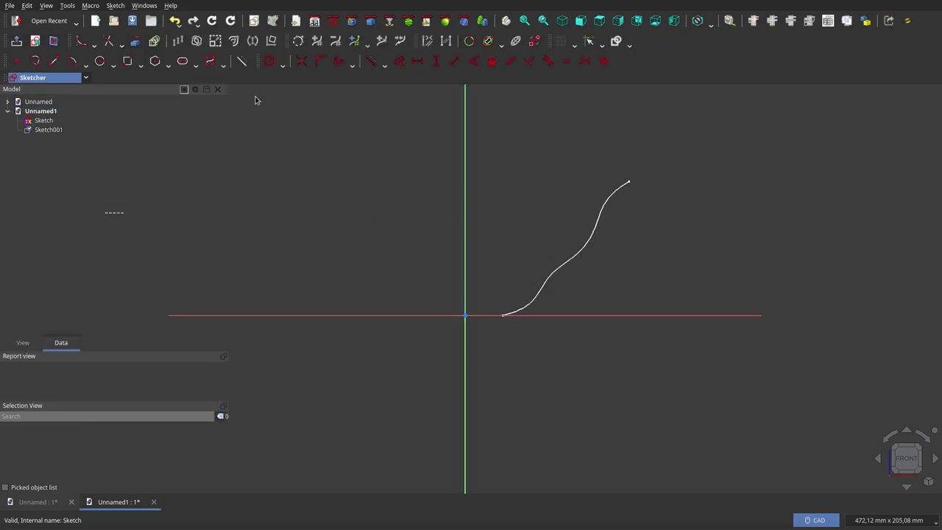
pyautogui.click(155, 61)
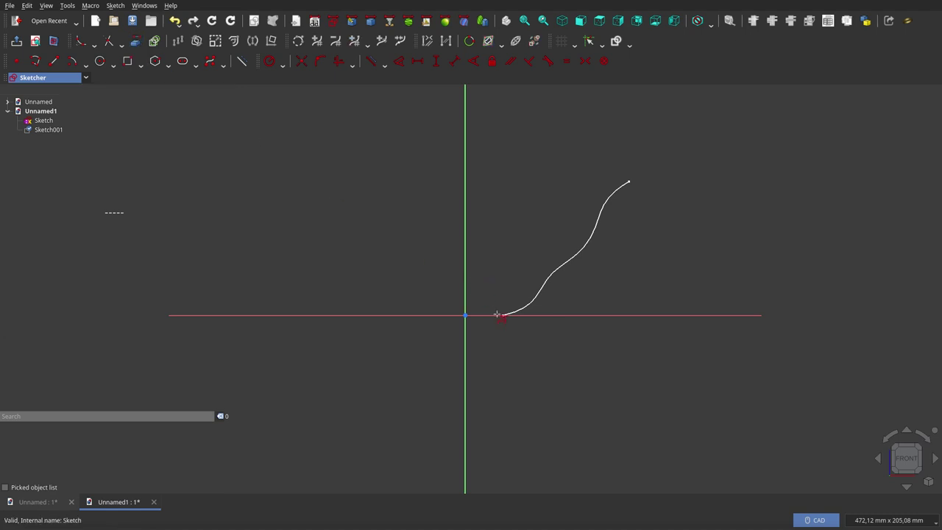
pyautogui.scroll(2, 501, 316)
pyautogui.scroll(2, 496, 316)
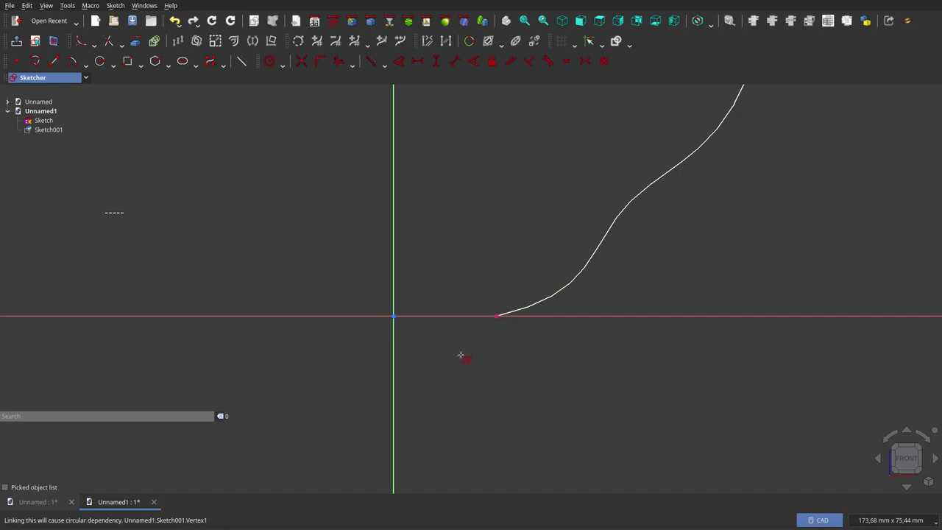
pyautogui.scroll(-3, 462, 354)
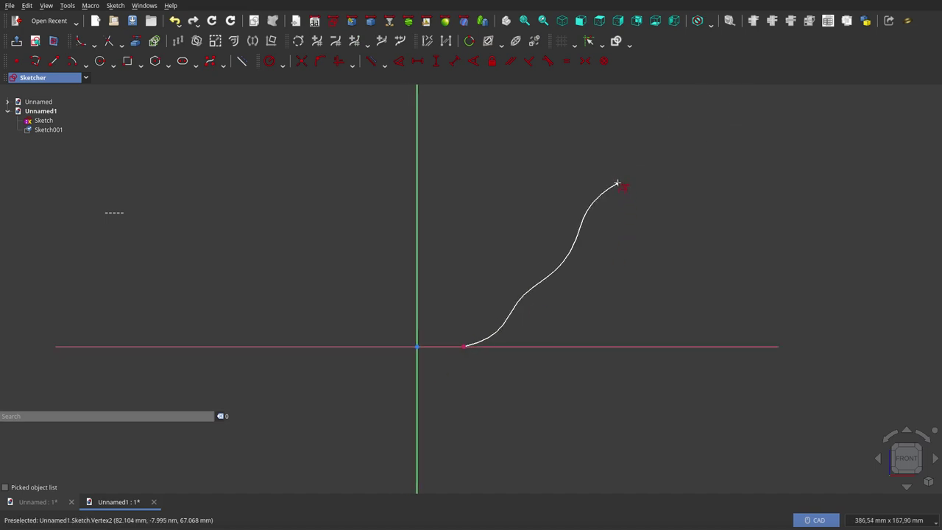
# Step: Draw a horizontal line from the curve's lower end, constrain its end vertically under the top end, and close
pyautogui.click(72, 61)
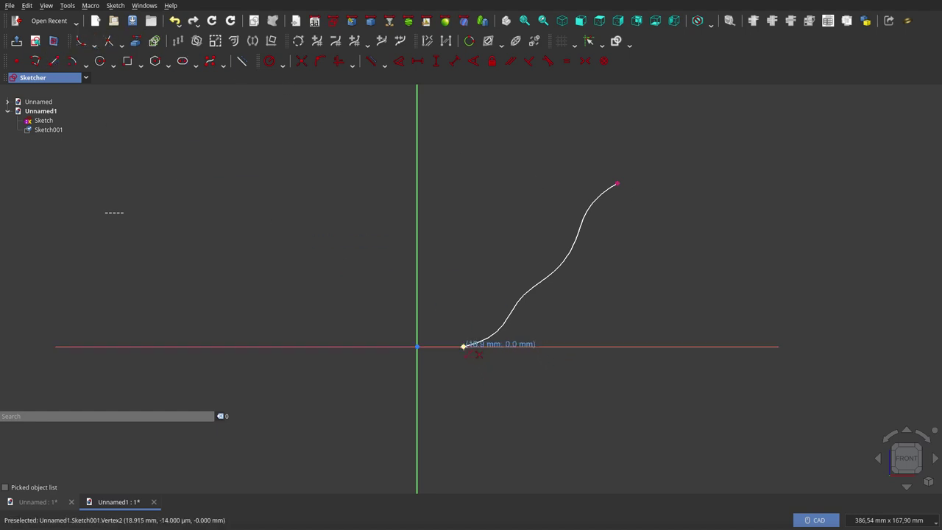
pyautogui.click(464, 346)
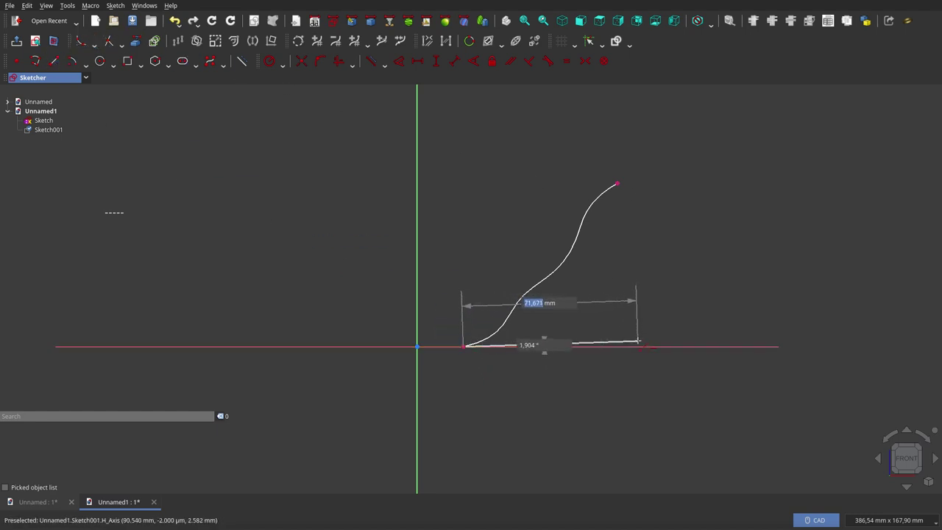
pyautogui.click(640, 345)
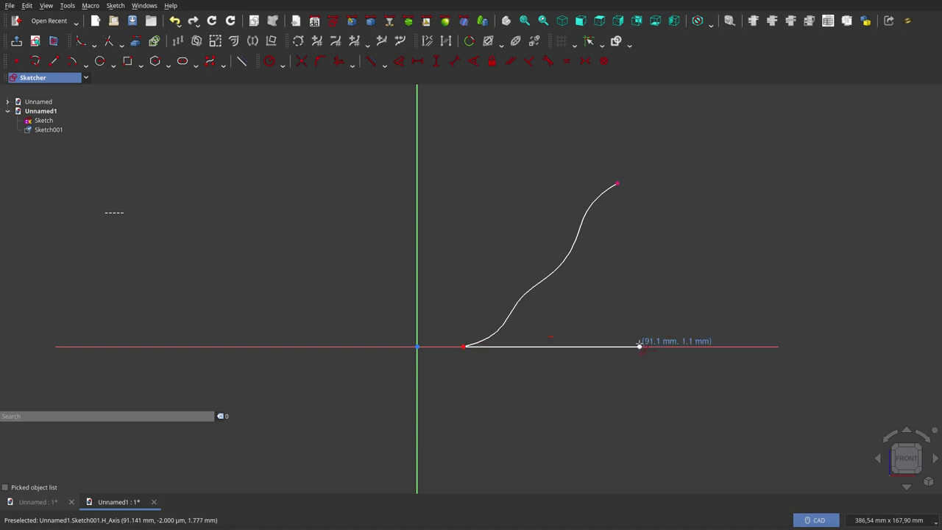
pyautogui.rightClick(653, 311)
pyautogui.moveTo(608, 159); pyautogui.dragTo(657, 395)
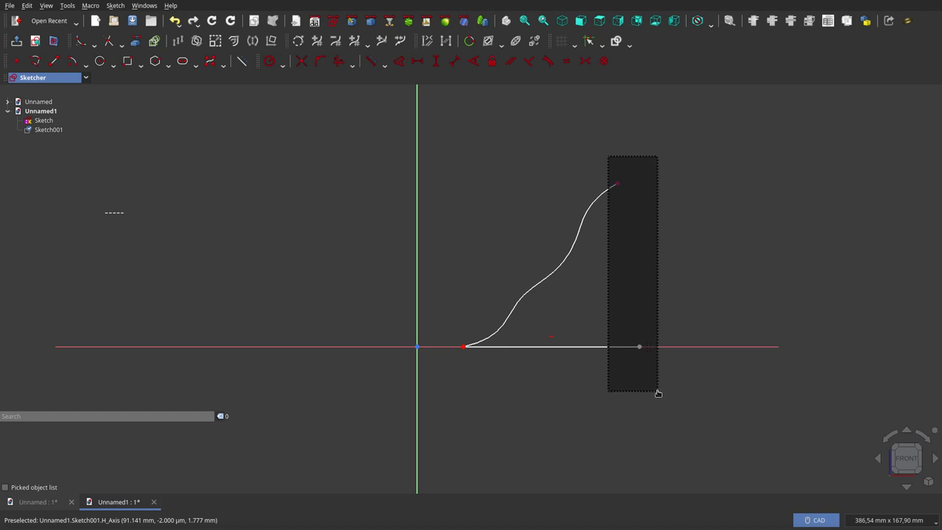
pyautogui.click(339, 61)
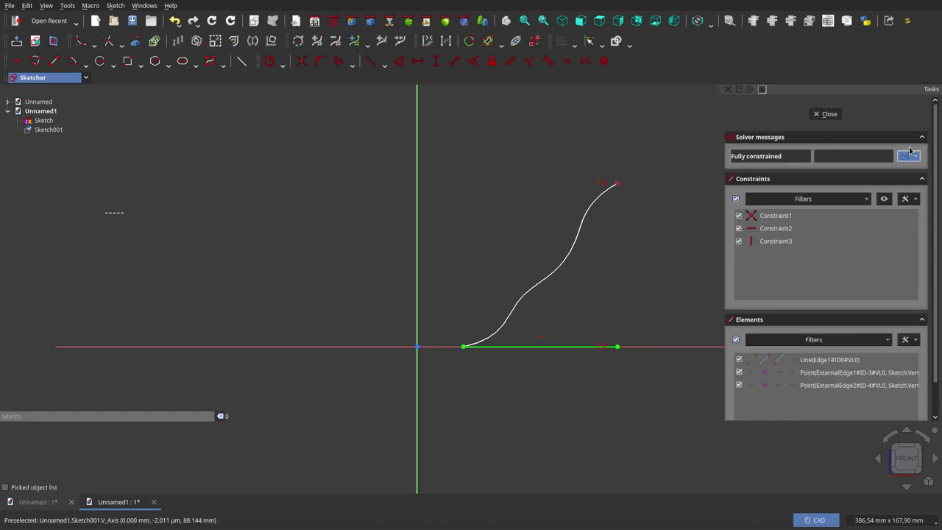
pyautogui.click(825, 115)
pyautogui.scroll(-3, 466, 327)
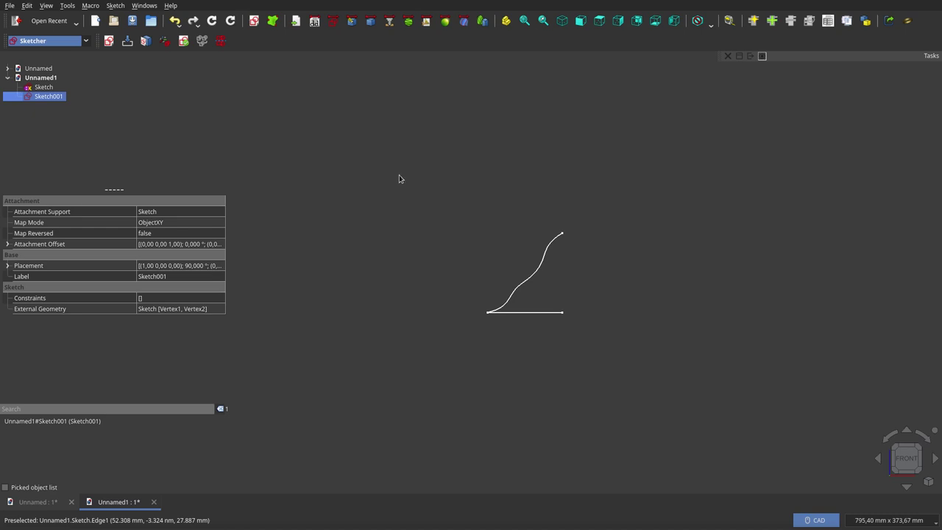
pyautogui.click(371, 24)
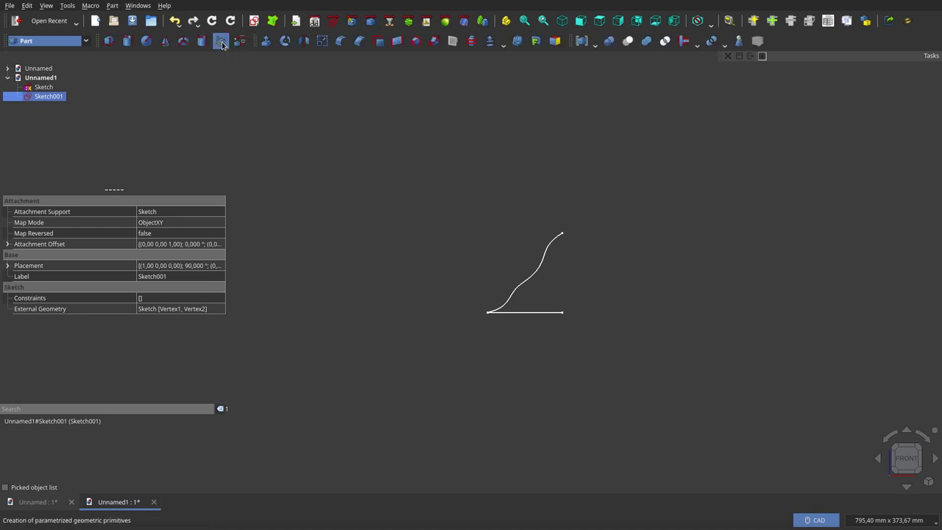
pyautogui.click(221, 40)
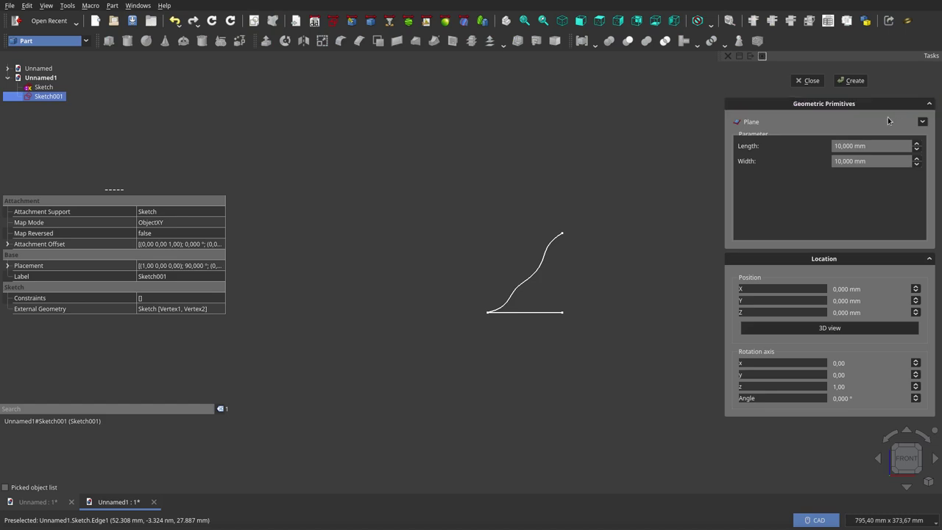
pyautogui.click(923, 122)
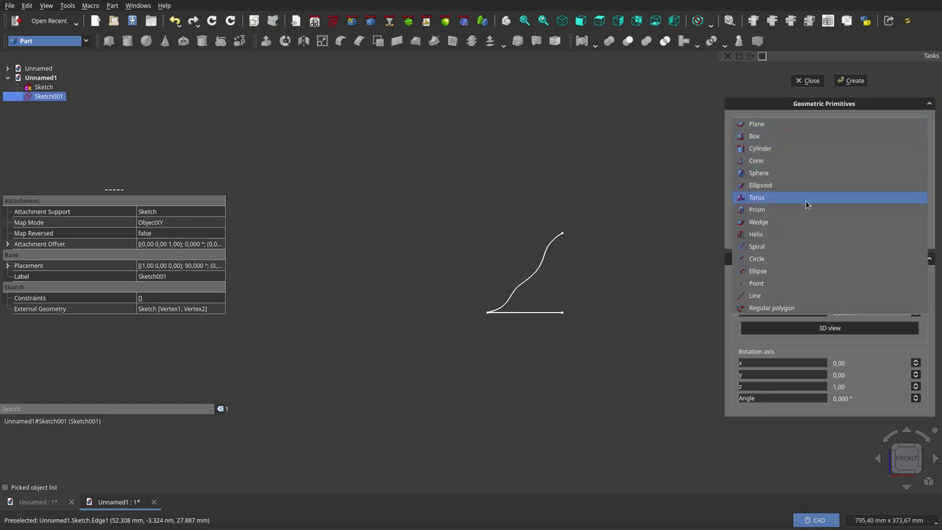
pyautogui.click(787, 243)
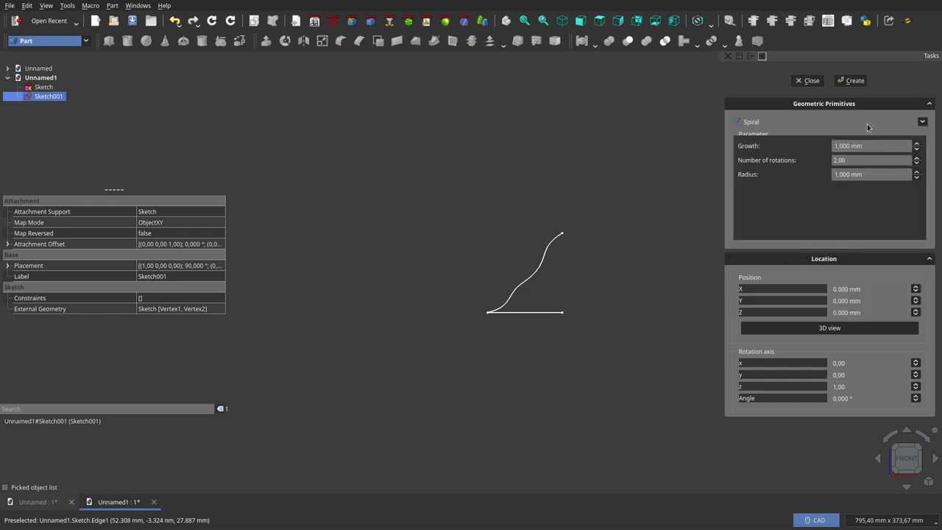
pyautogui.click(853, 81)
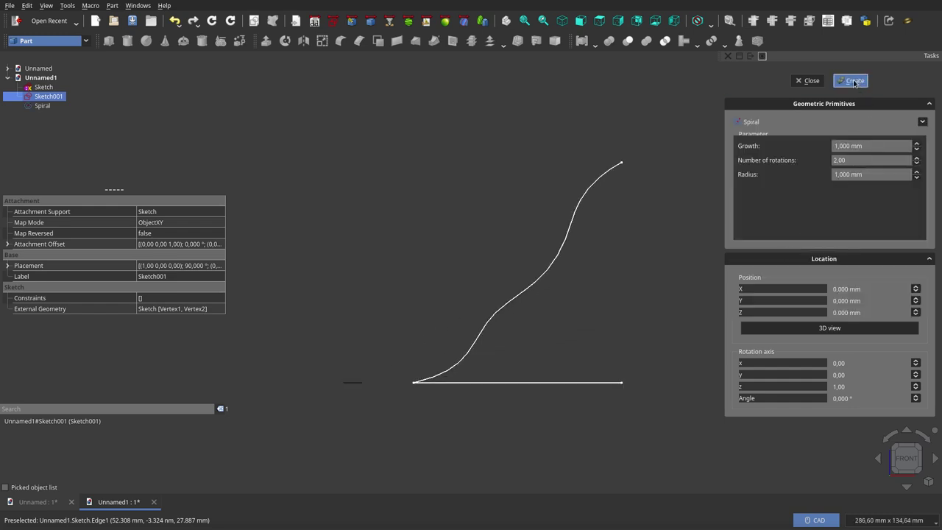
pyautogui.click(810, 81)
pyautogui.scroll(-3, 603, 324)
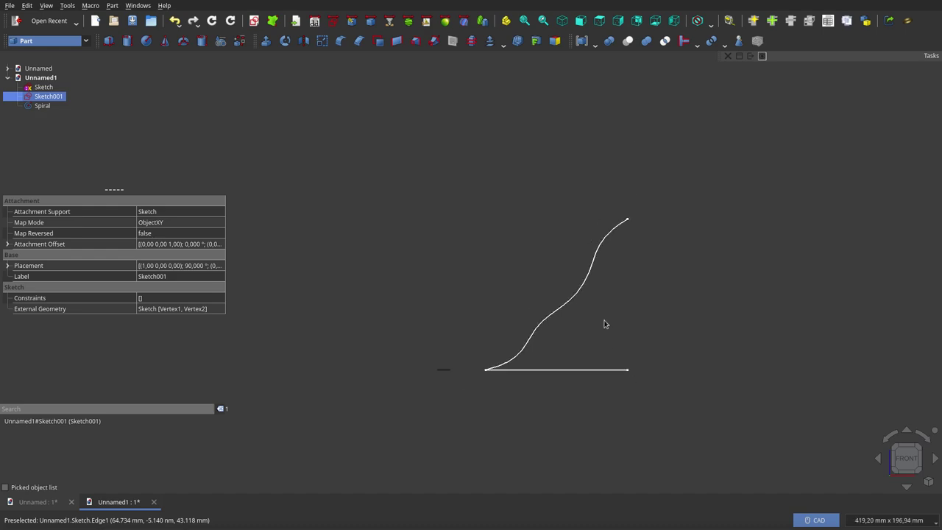
pyautogui.moveTo(534, 292)
pyautogui.mouseDown(button='middle')
pyautogui.moveTo(515, 312)
pyautogui.moveTo(523, 292)
pyautogui.mouseUp(button='middle')
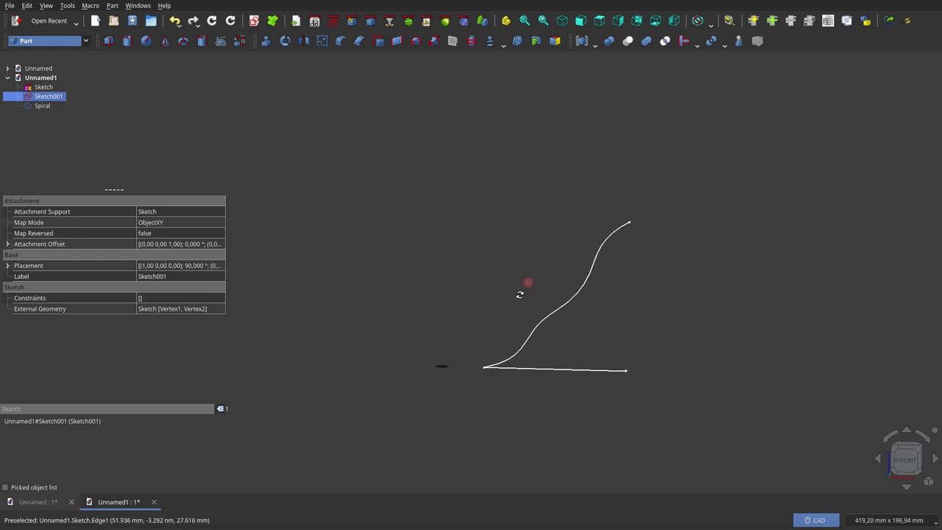
# Step: Drive the Spiral's Radius with the sketch's 18,915 mm constraint via an expression
pyautogui.click(41, 106)
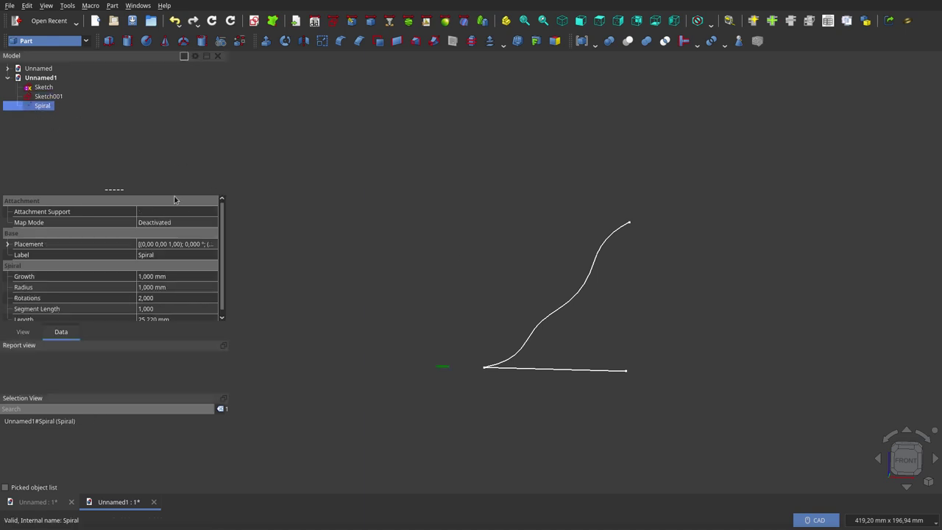
pyautogui.click(143, 290)
pyautogui.click(192, 287)
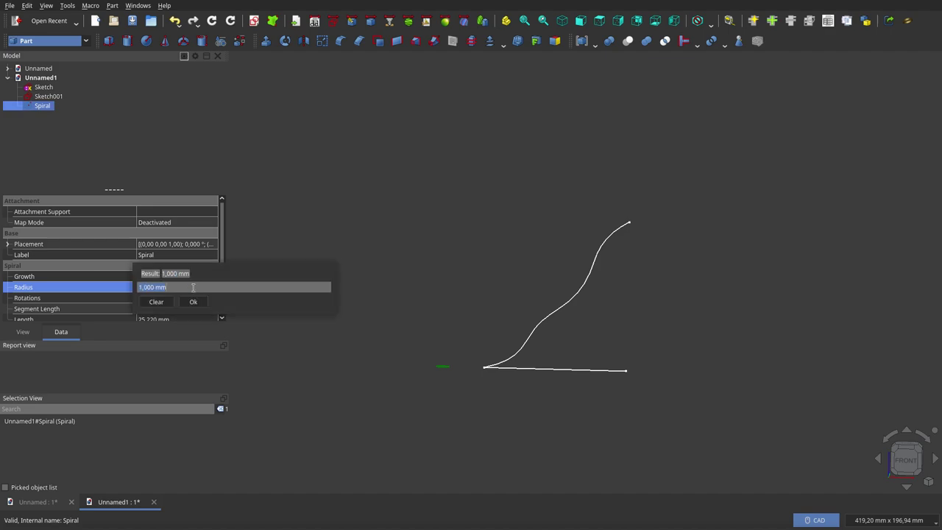
pyautogui.write('Sketch.')
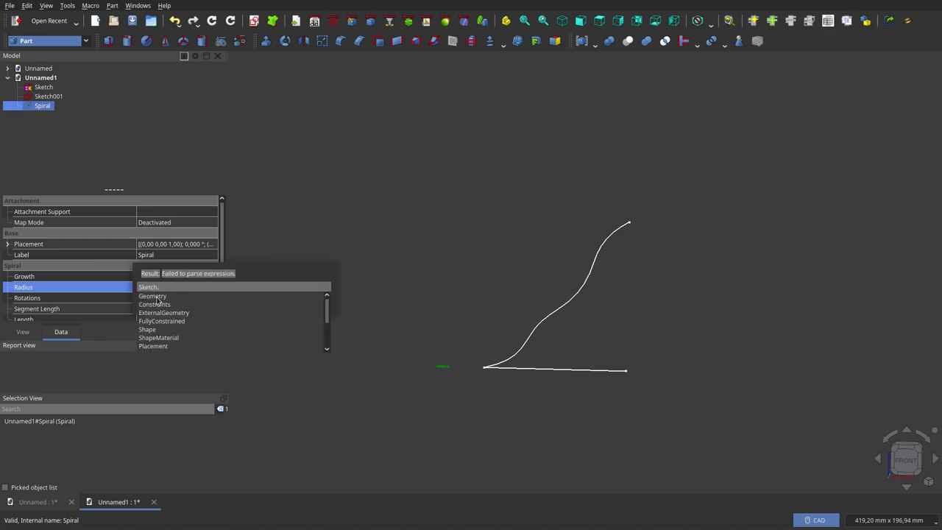
pyautogui.click(157, 312)
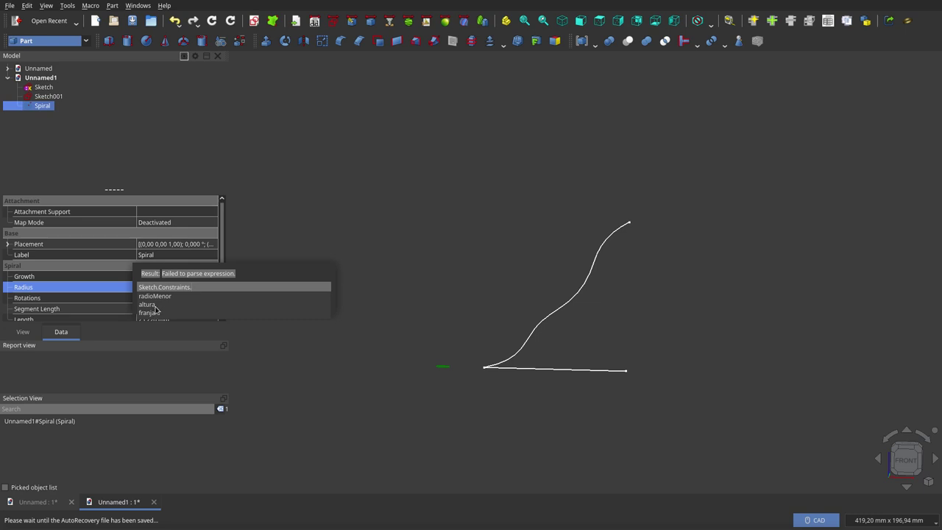
pyautogui.click(156, 296)
pyautogui.click(194, 300)
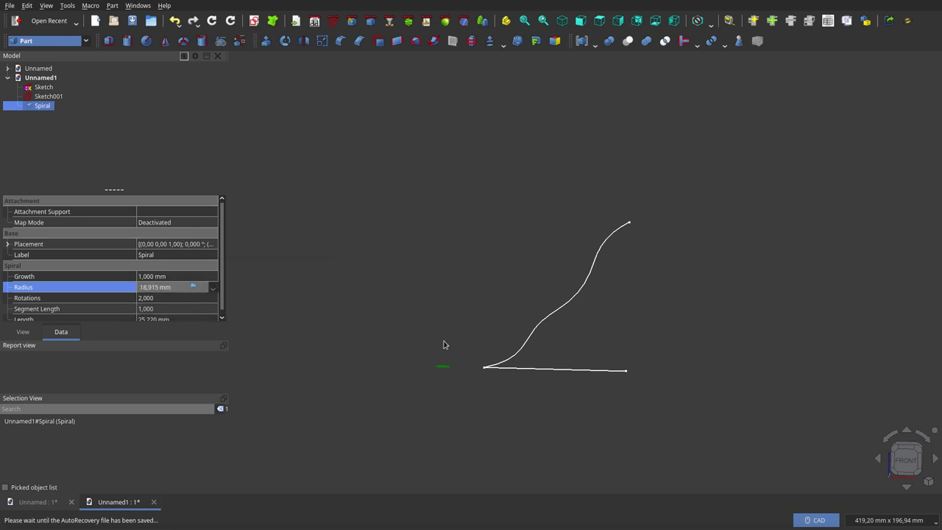
pyautogui.click(483, 334)
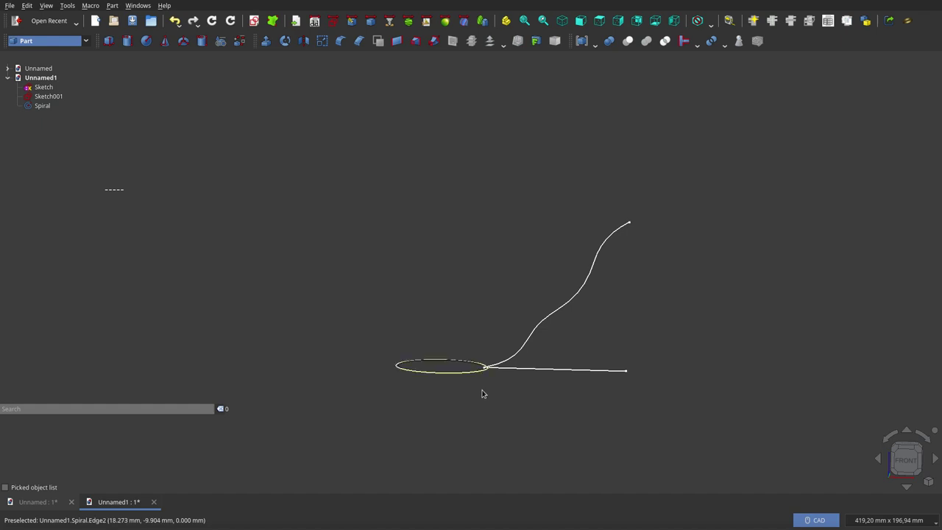
# Step: Set the Spiral's Rotations to 11
pyautogui.click(42, 106)
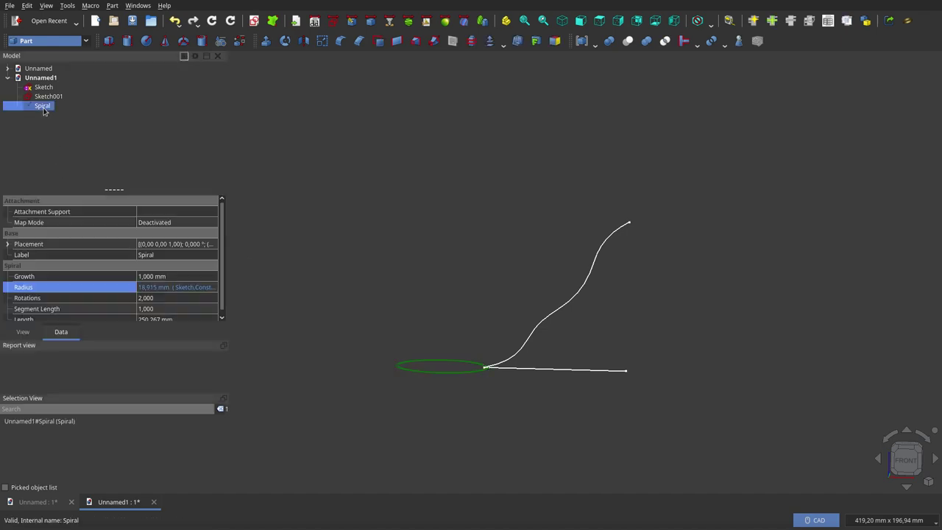
pyautogui.click(152, 298)
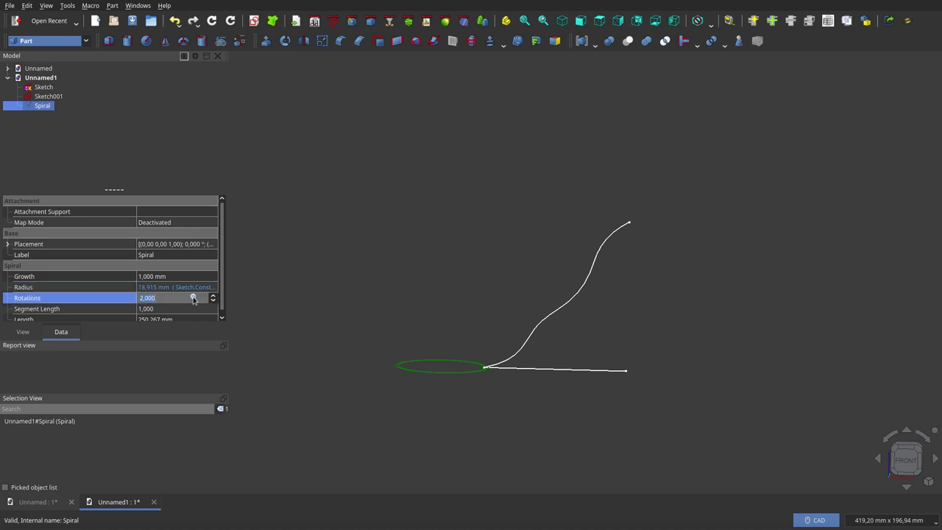
pyautogui.click(194, 297)
pyautogui.write('11')
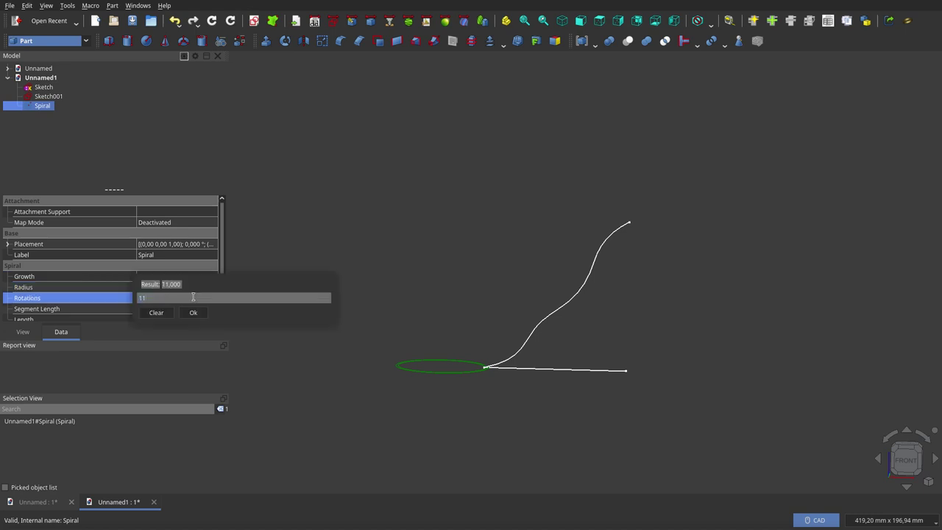
pyautogui.click(193, 313)
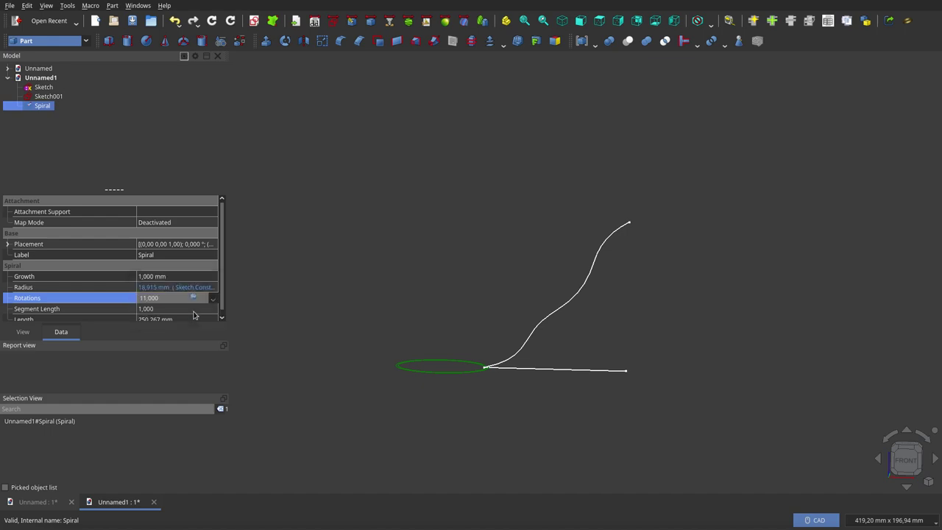
# Step: Set the Spiral's Growth expression to Sketch.Constraints.franja/Rotations (5,744 mm)
pyautogui.click(153, 277)
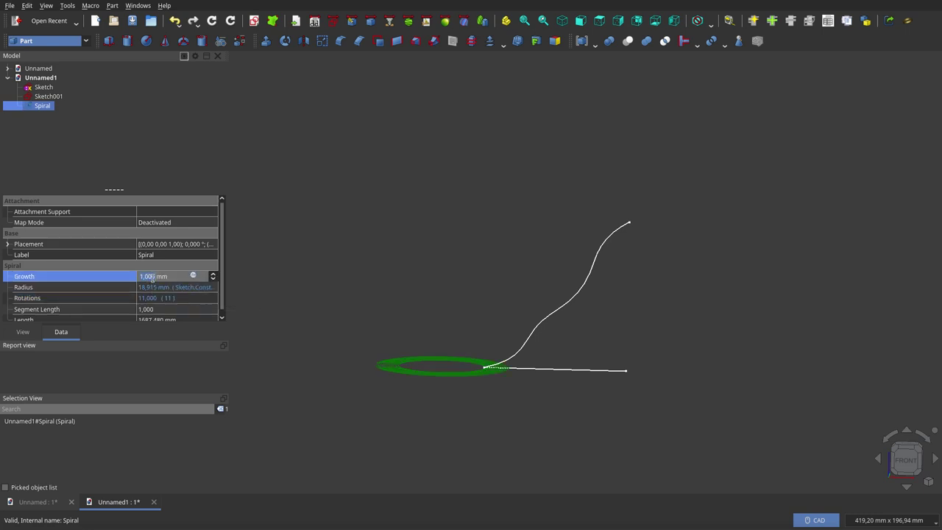
pyautogui.click(193, 276)
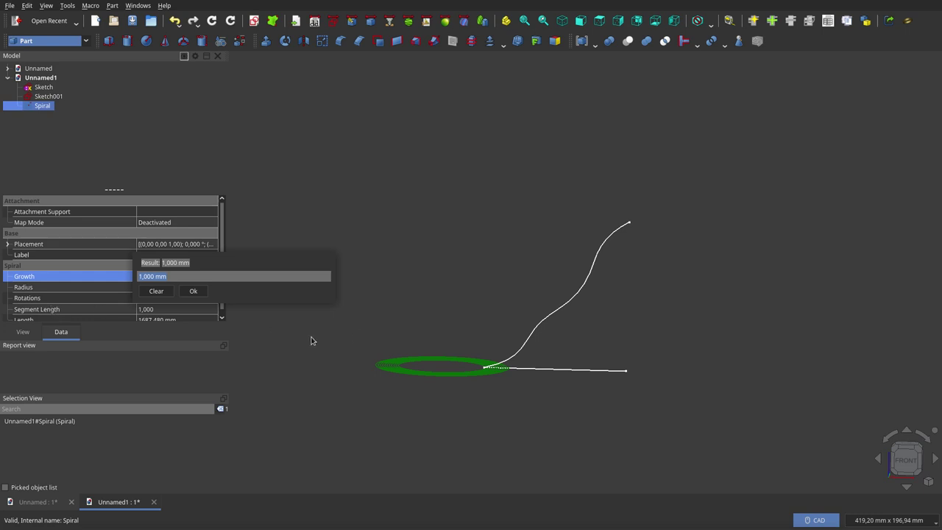
pyautogui.write('Sketch.')
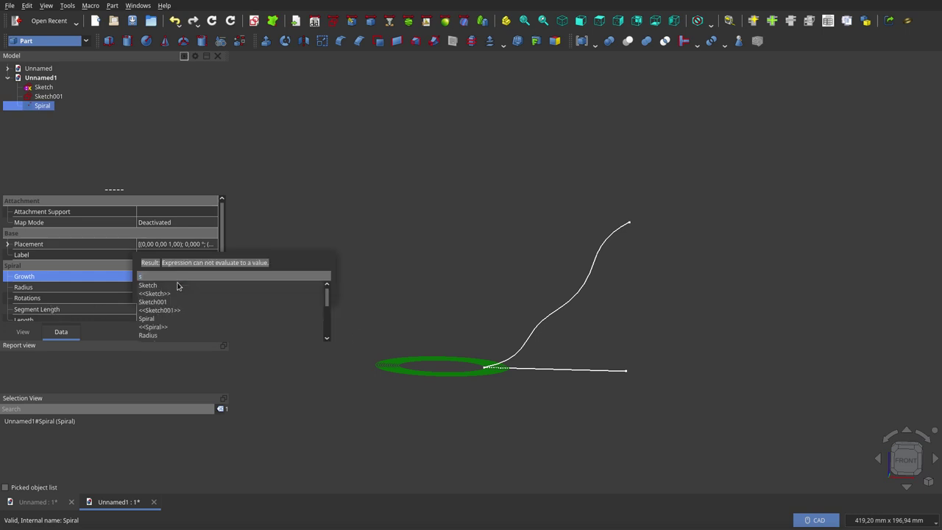
pyautogui.click(159, 294)
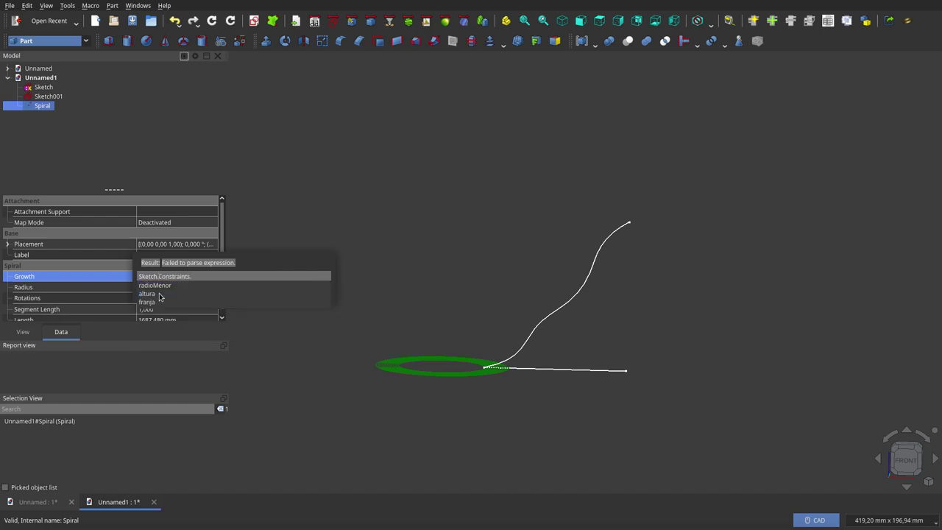
pyautogui.click(149, 301)
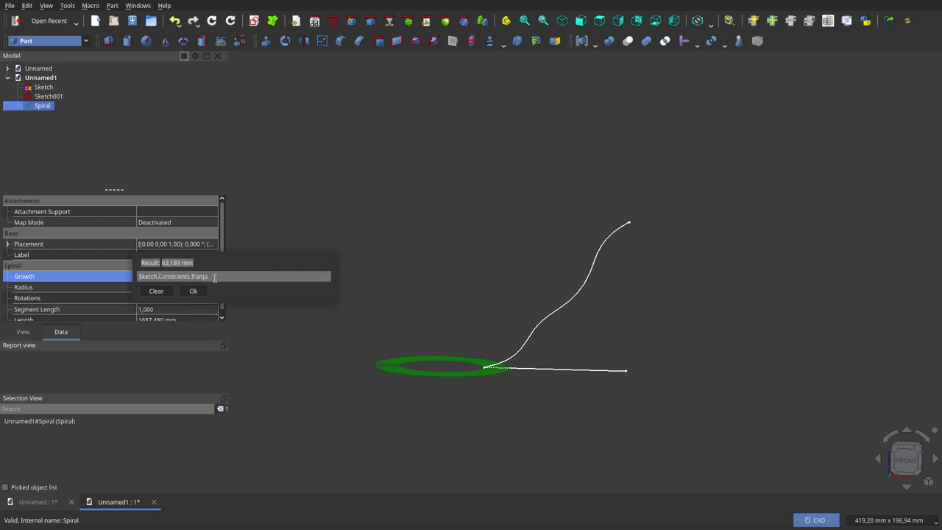
pyautogui.write('/')
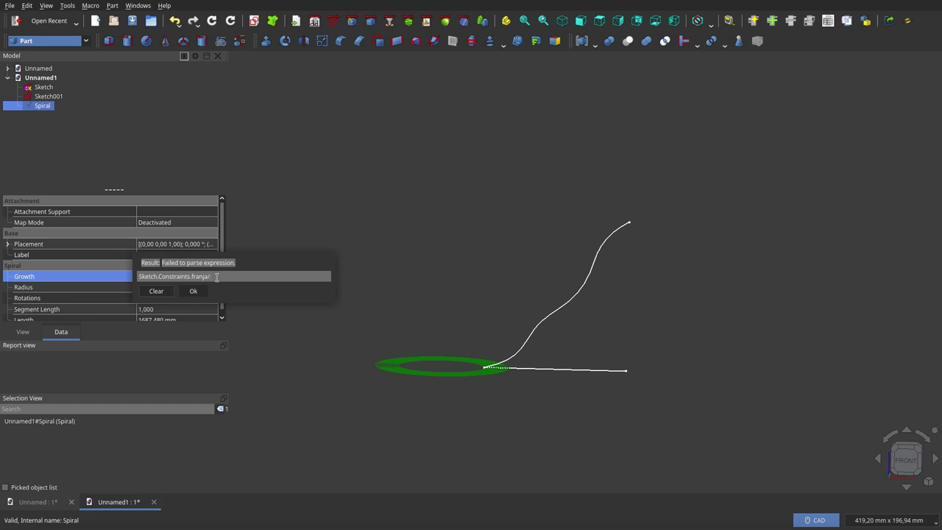
pyautogui.write('Rotations')
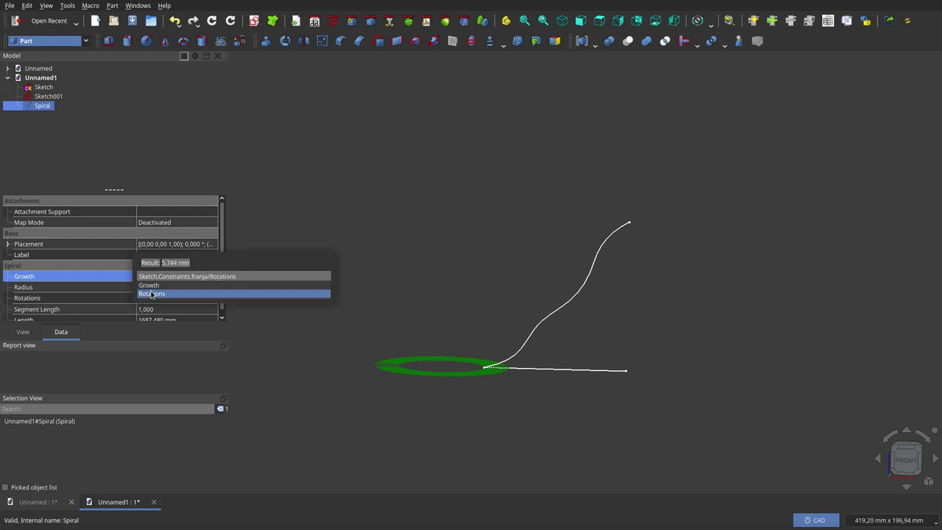
pyautogui.click(152, 293)
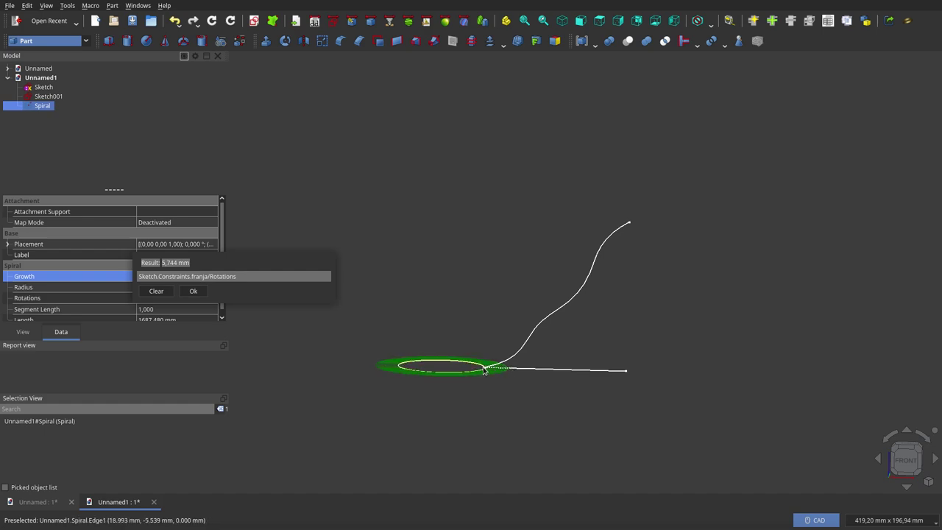
pyautogui.click(193, 290)
pyautogui.click(507, 281)
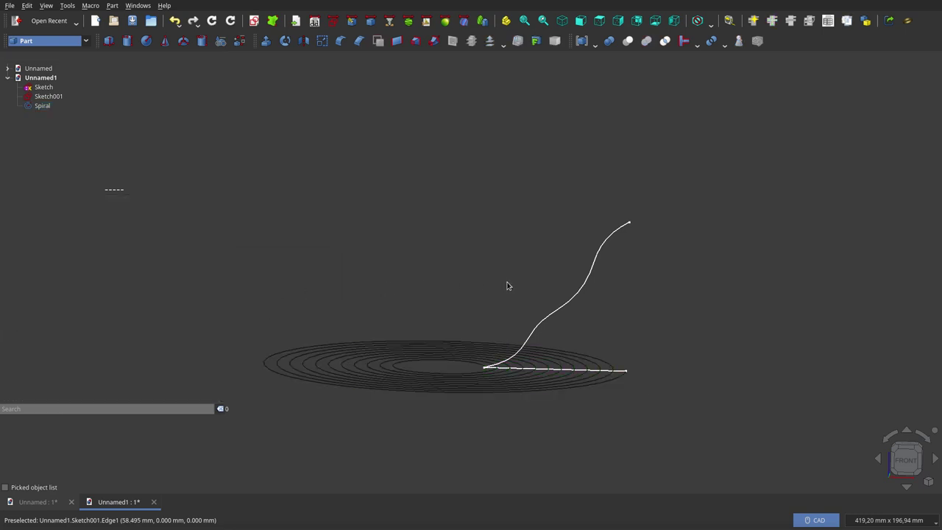
# Step: View the widened spiral from the top, tilt the view, and select the S-curve Sketch
pyautogui.click(599, 20)
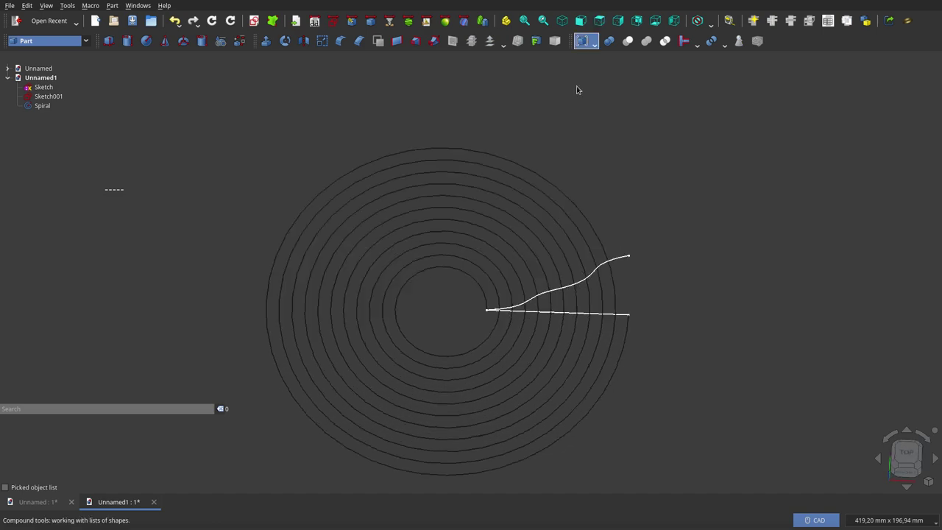
pyautogui.moveTo(439, 366); pyautogui.dragTo(425, 254, button='middle')
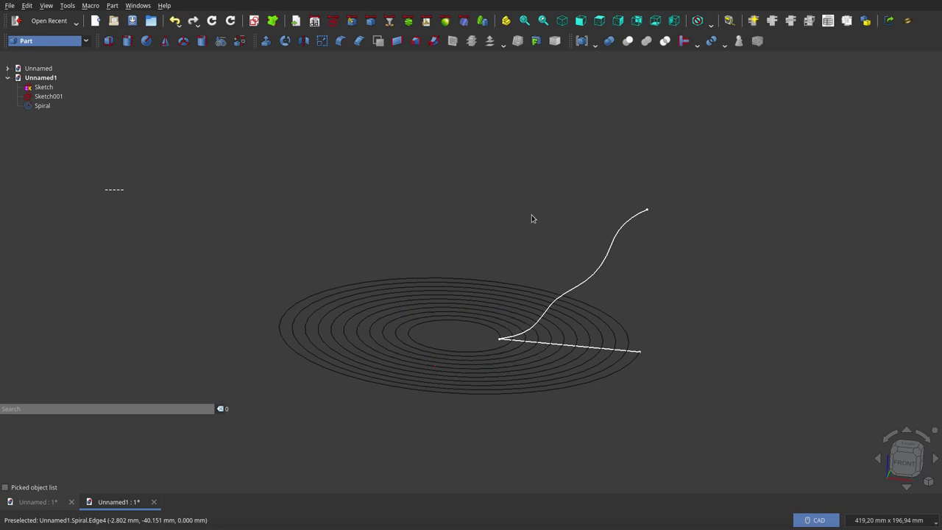
pyautogui.click(45, 86)
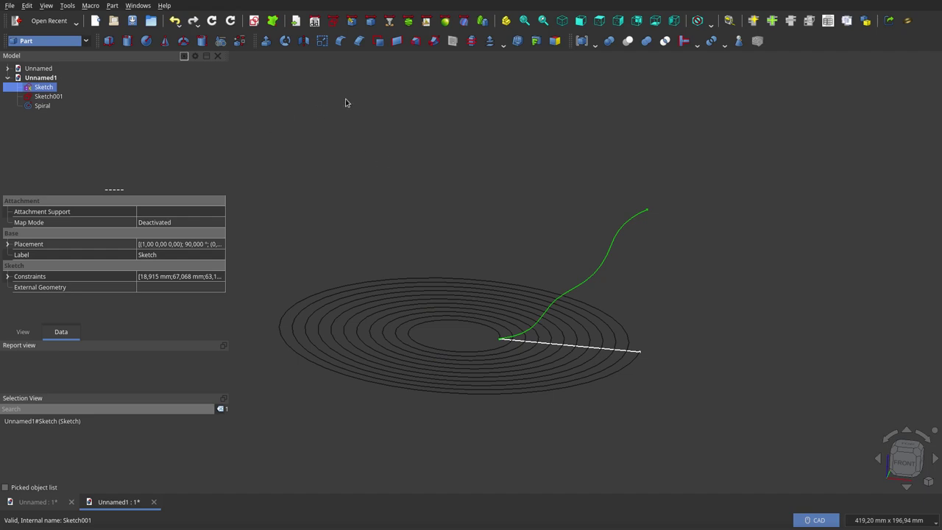
# Step: Revolve the S-curve sketch 360° about Z into a bowl-shaped surface, then select the Spiral
pyautogui.click(285, 42)
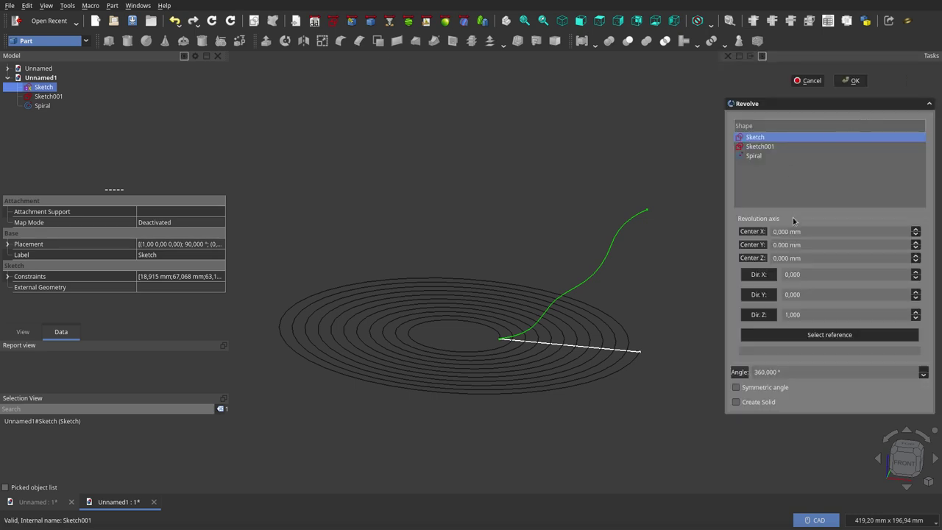
pyautogui.click(847, 83)
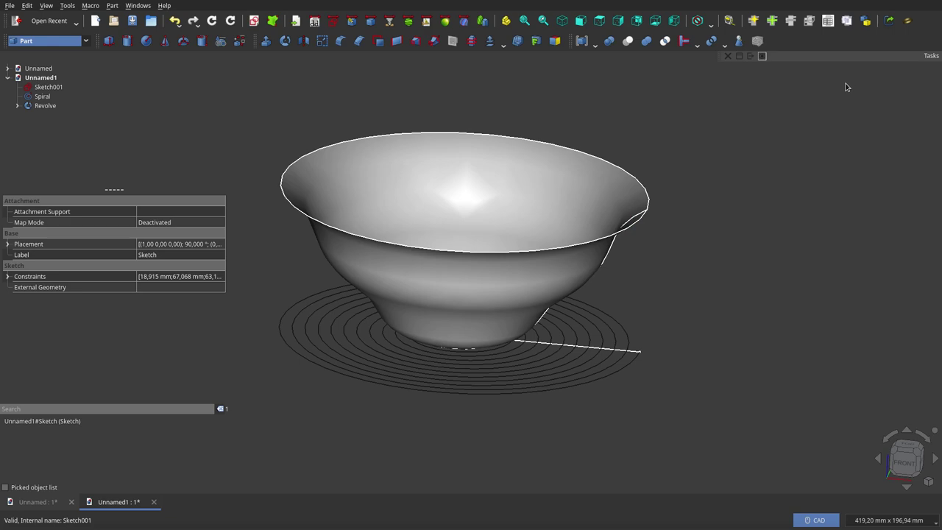
pyautogui.click(41, 96)
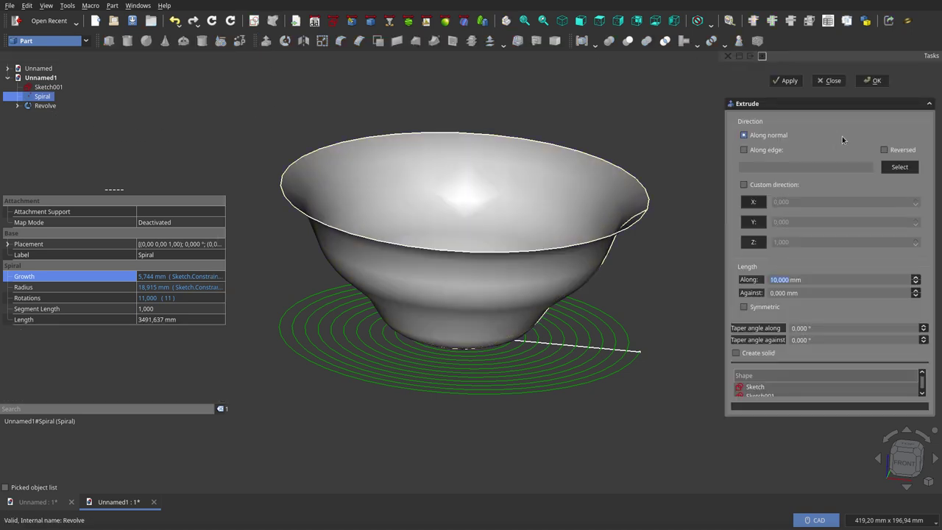
# Step: Extrude the Spiral 10 mm into a ribbed coil and display the Extrude object's properties
pyautogui.click(872, 81)
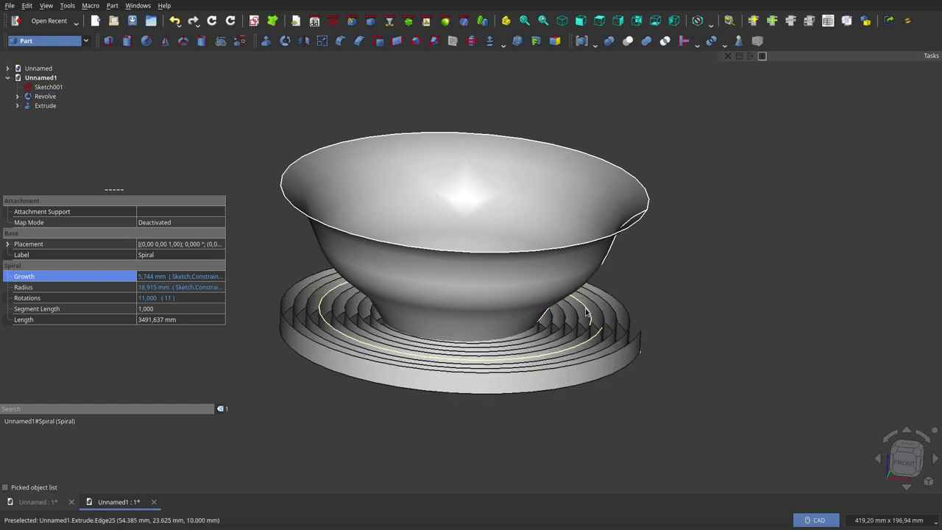
pyautogui.moveTo(620, 299)
pyautogui.mouseDown(button='middle')
pyautogui.moveTo(493, 240)
pyautogui.moveTo(433, 280)
pyautogui.mouseUp(button='middle')
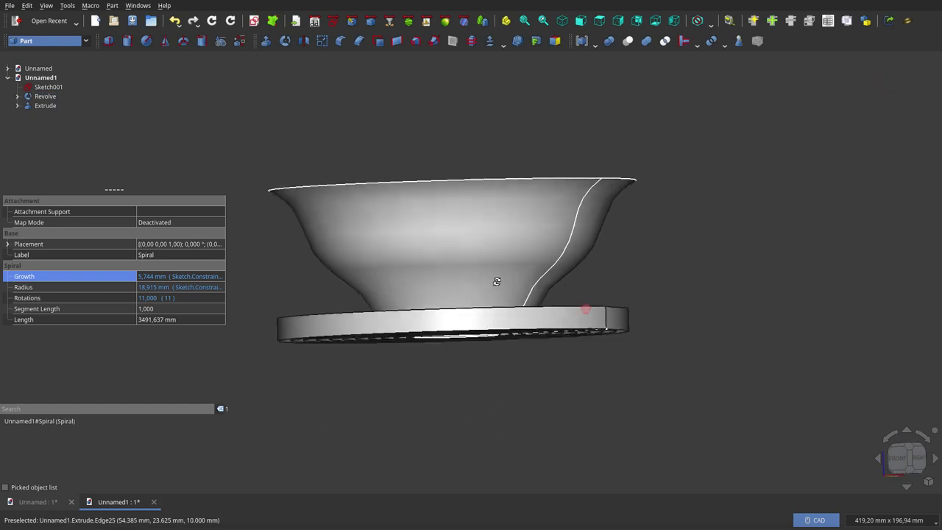
pyautogui.click(42, 106)
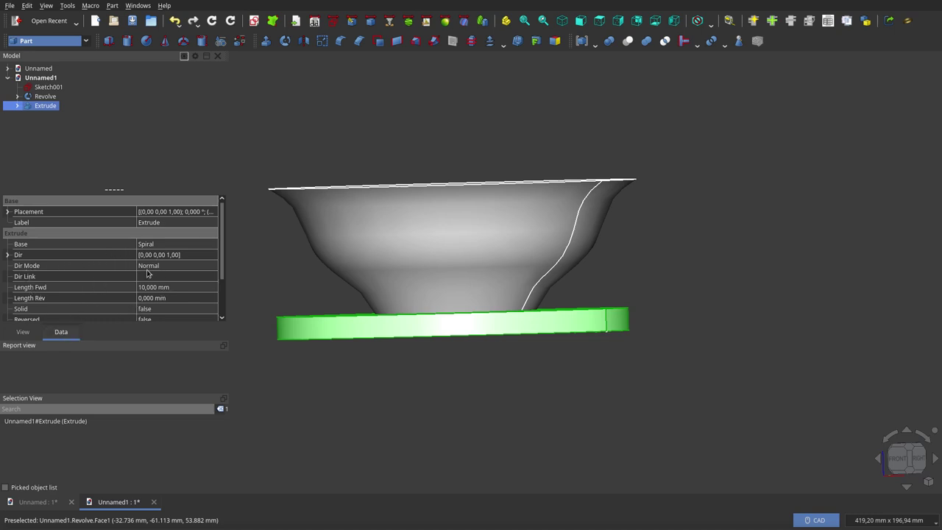
# Step: Bind the extrusion's Length Fwd to the expression Sketch.Constraints.franja (67,068 mm)
pyautogui.click(158, 288)
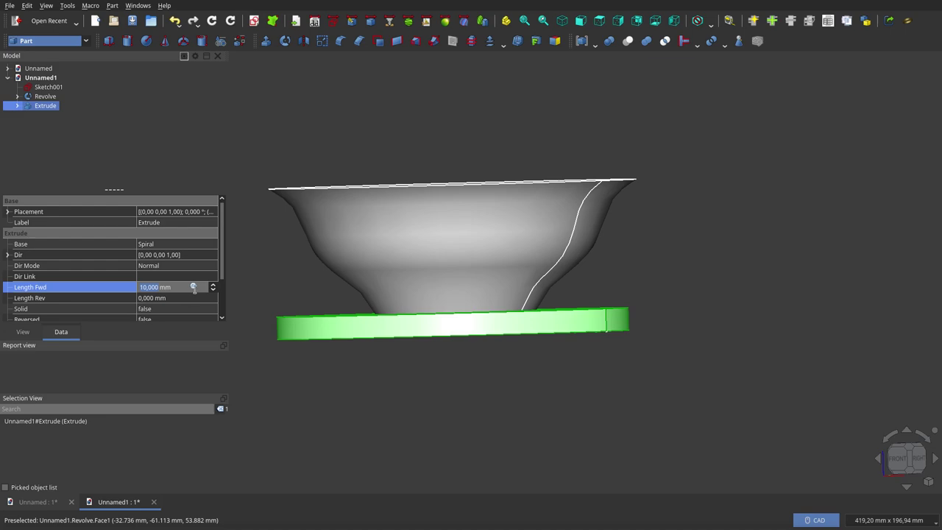
pyautogui.click(192, 287)
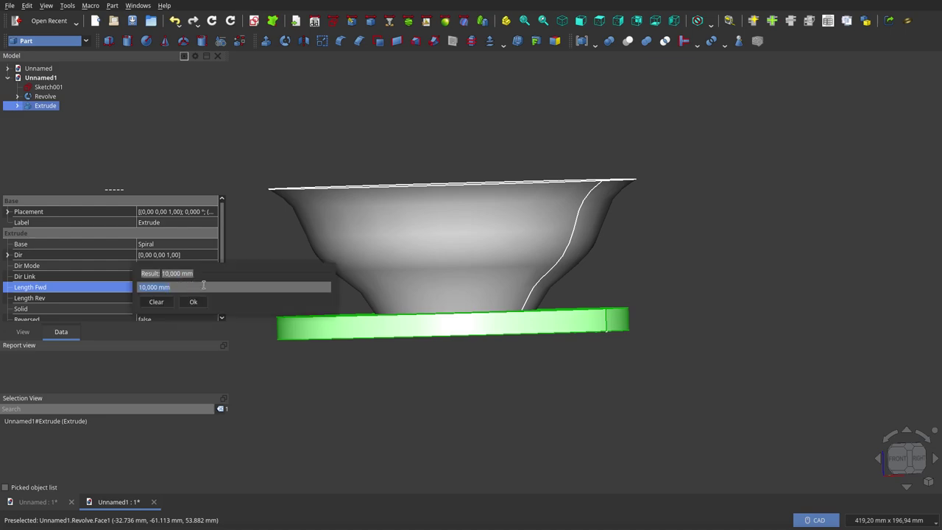
pyautogui.write('Sketch.')
pyautogui.click(166, 298)
pyautogui.click(160, 306)
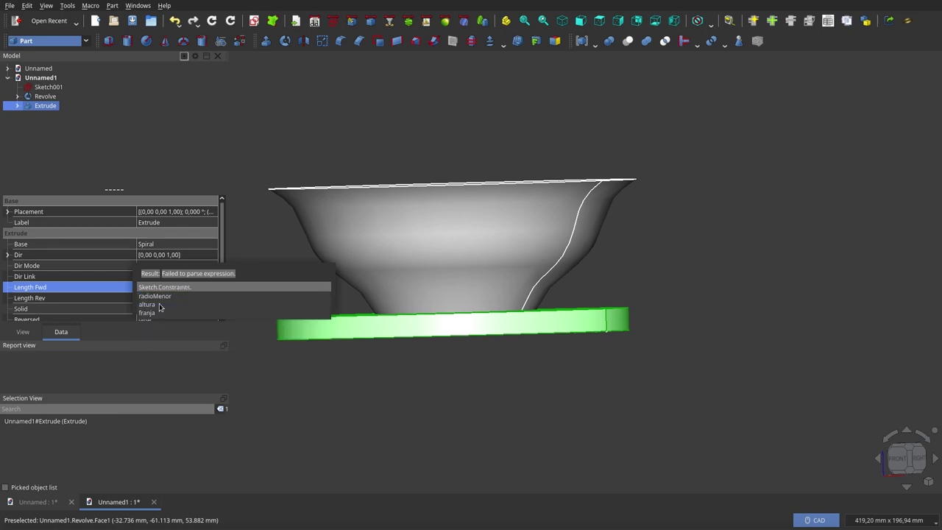
pyautogui.click(156, 312)
pyautogui.click(191, 301)
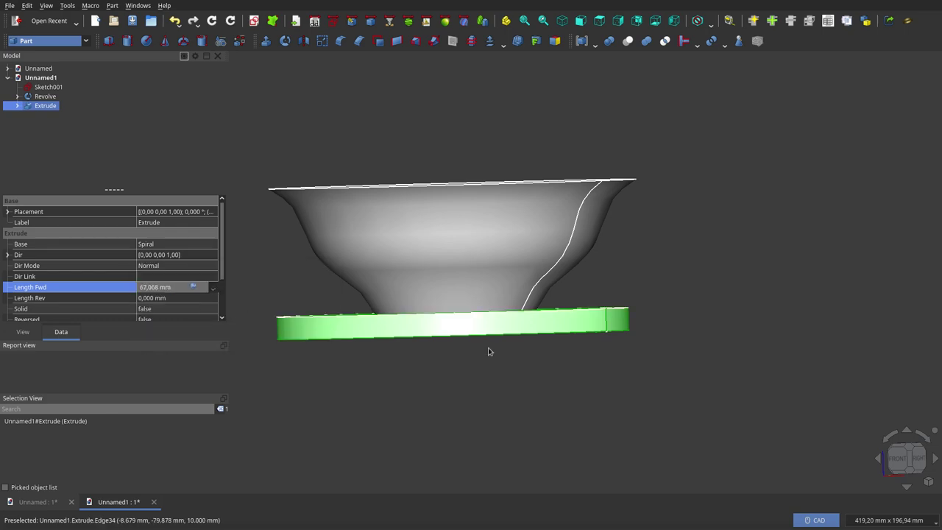
# Step: Orbit to view the taller coil and select Revolve in the tree
pyautogui.moveTo(574, 288)
pyautogui.mouseDown(button='middle')
pyautogui.moveTo(546, 390)
pyautogui.moveTo(393, 366)
pyautogui.moveTo(325, 313)
pyautogui.moveTo(328, 258)
pyautogui.moveTo(595, 288)
pyautogui.moveTo(599, 300)
pyautogui.moveTo(558, 311)
pyautogui.mouseUp(button='middle')
pyautogui.scroll(-3, 566, 383)
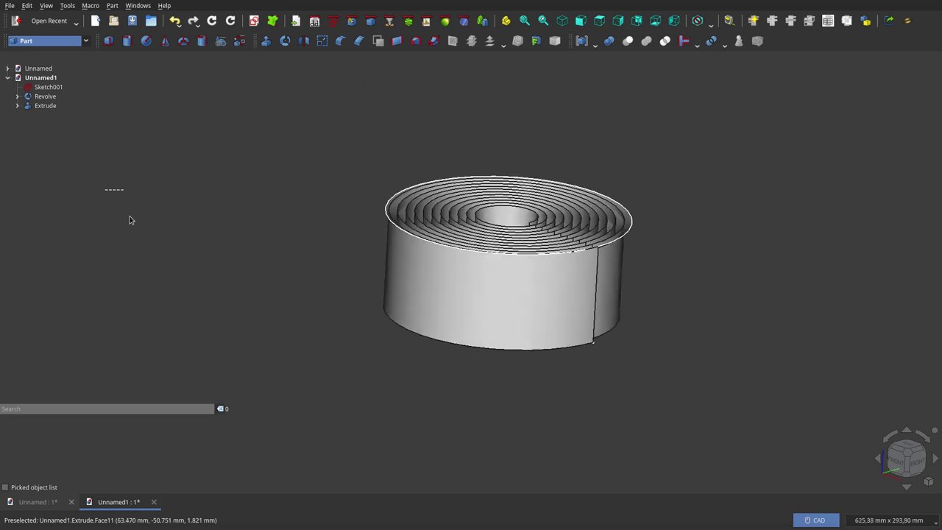
pyautogui.click(45, 96)
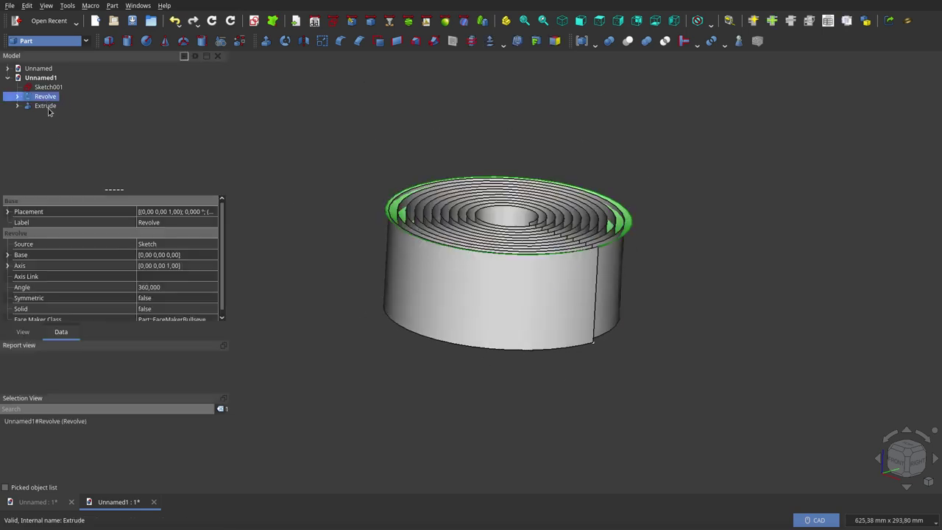
# Step: Create a Part Section boolean of Revolve and Extrude, leaving the spiral wire
pyautogui.keyDown('ctrl'); pyautogui.click(45, 106); pyautogui.keyUp('ctrl')
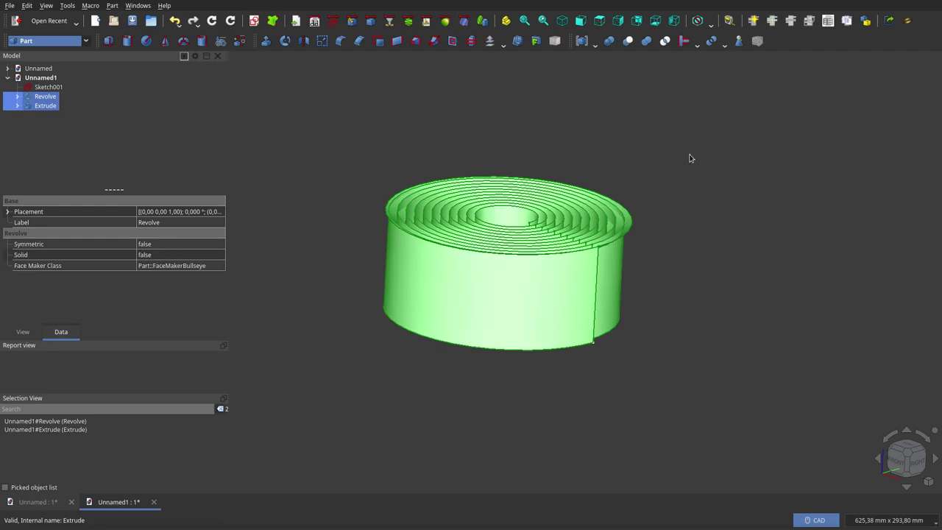
pyautogui.click(608, 42)
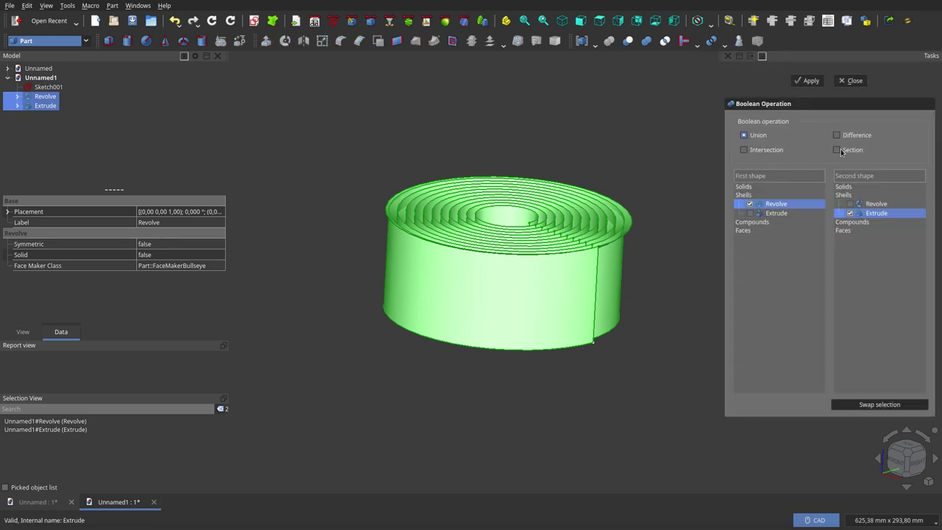
pyautogui.click(840, 149)
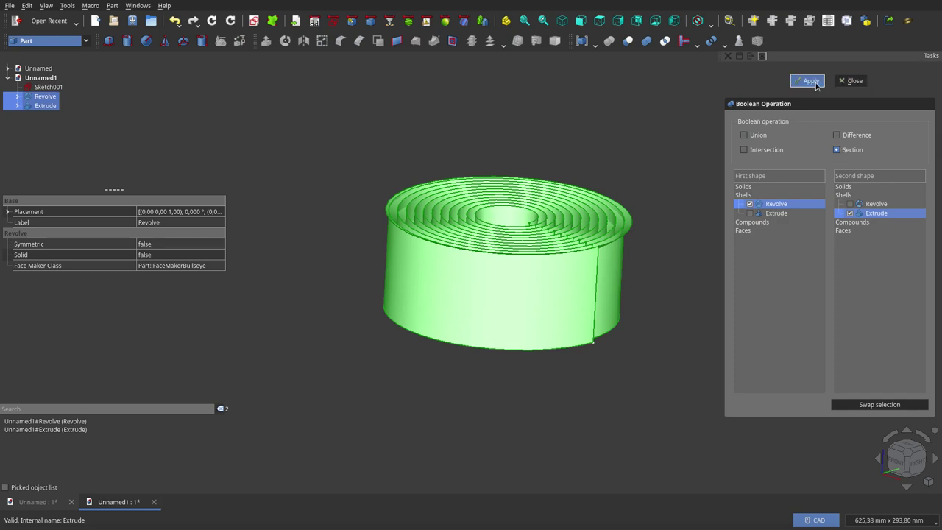
pyautogui.click(850, 83)
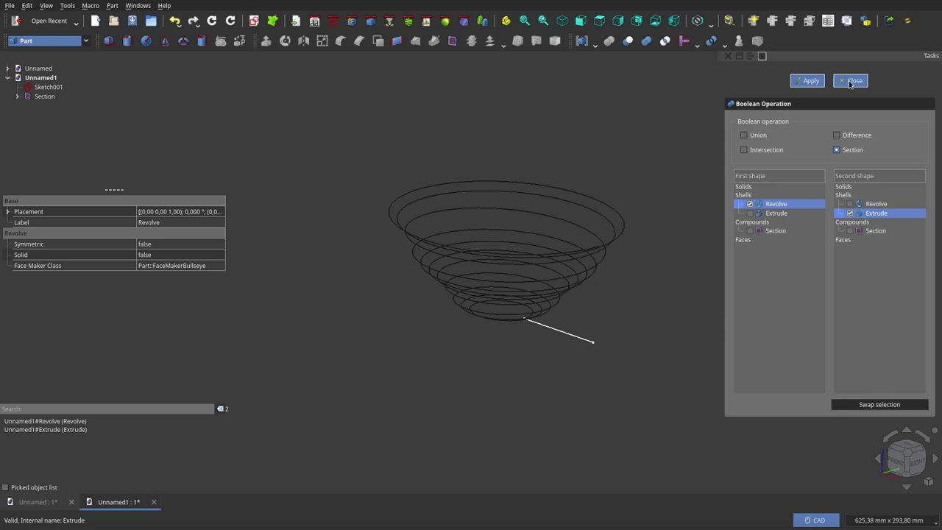
pyautogui.click(850, 82)
pyautogui.moveTo(526, 245)
pyautogui.mouseDown(button='middle')
pyautogui.moveTo(530, 169)
pyautogui.moveTo(507, 264)
pyautogui.moveTo(567, 298)
pyautogui.moveTo(708, 248)
pyautogui.moveTo(593, 250)
pyautogui.moveTo(304, 222)
pyautogui.mouseUp(button='middle')
pyautogui.click(48, 87)
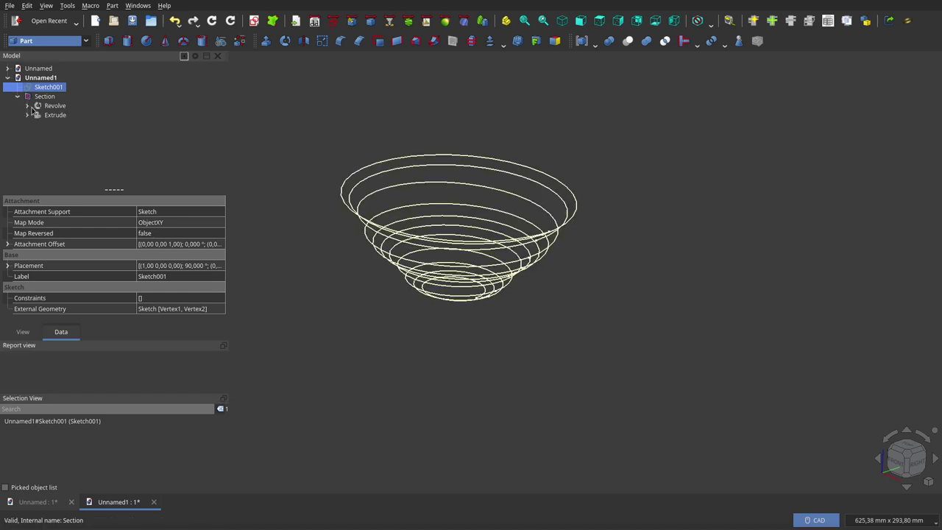
# Step: Show Revolve's S-curve Sketch and orbit to compare it with the spiral coils
pyautogui.click(55, 118)
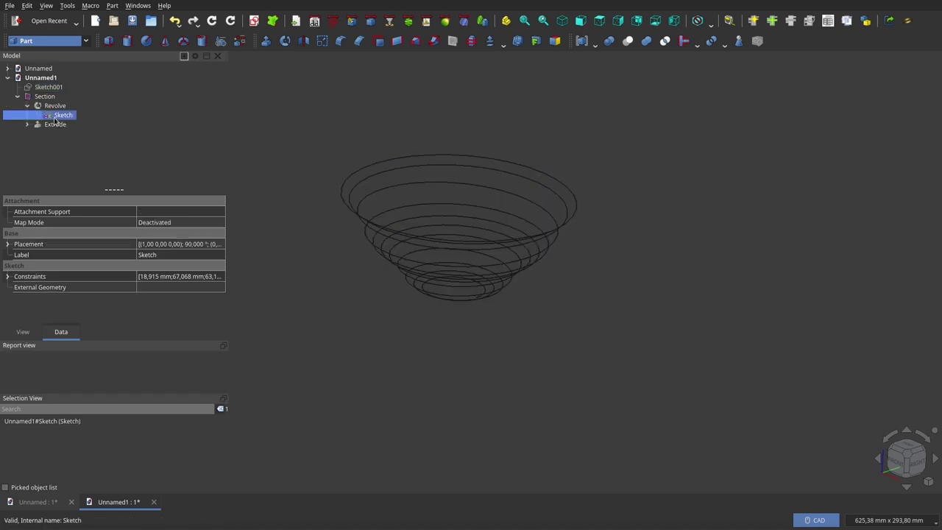
pyautogui.press('space')
pyautogui.click(463, 380)
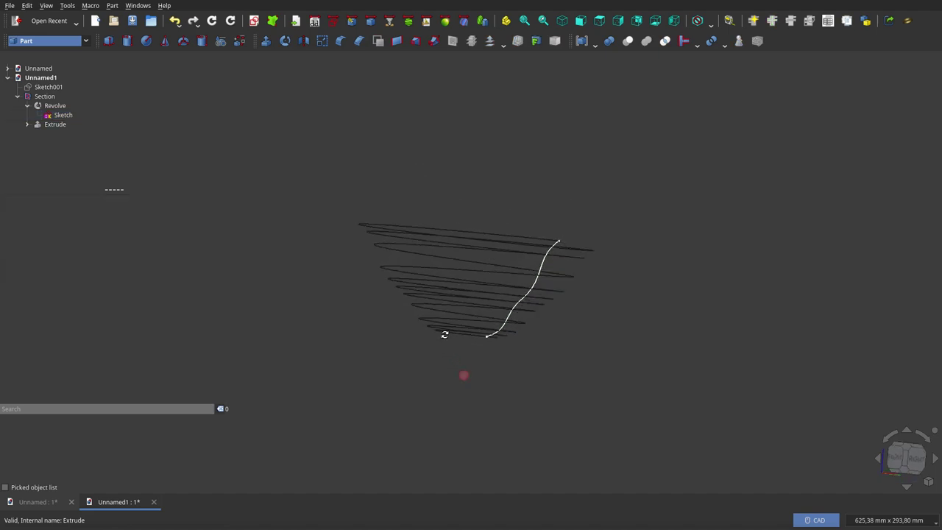
pyautogui.moveTo(444, 335)
pyautogui.mouseDown(button='middle')
pyautogui.moveTo(456, 288)
pyautogui.moveTo(580, 307)
pyautogui.moveTo(616, 334)
pyautogui.mouseUp(button='middle')
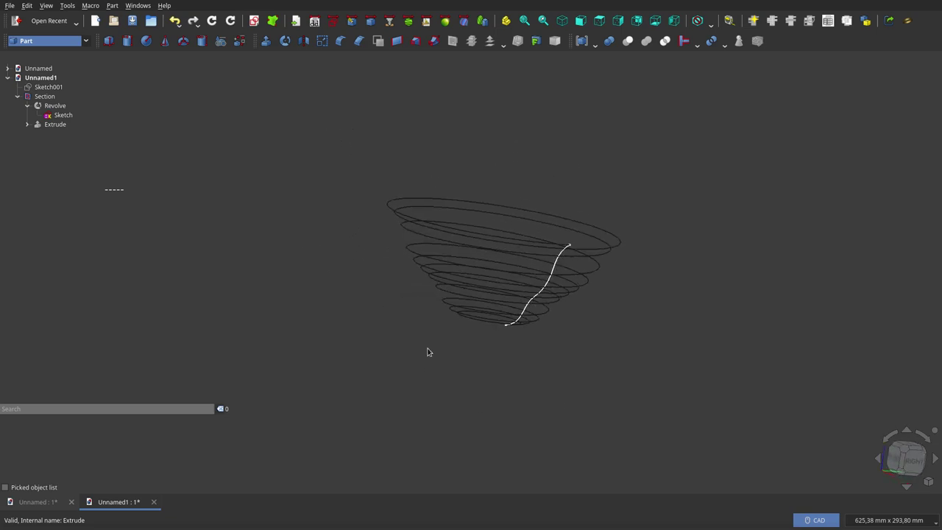
pyautogui.scroll(3, 456, 274)
pyautogui.scroll(1, 456, 273)
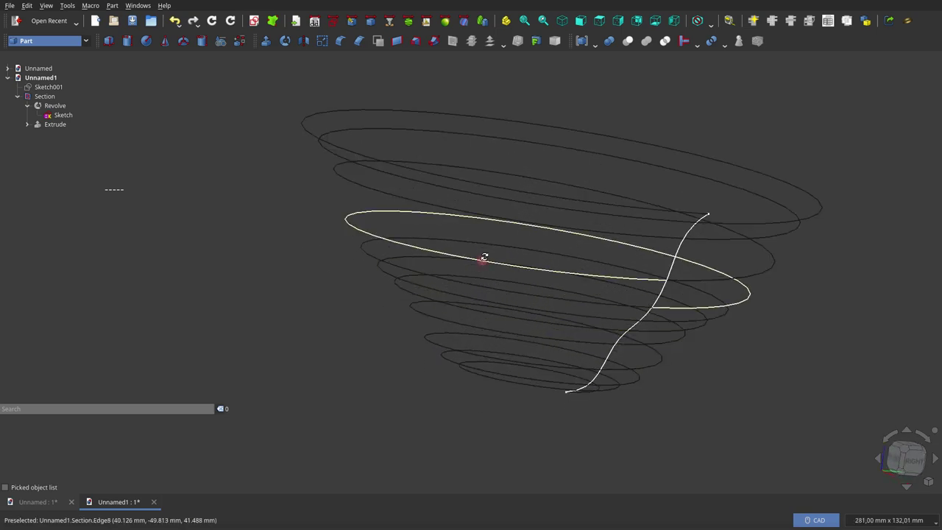
pyautogui.moveTo(484, 257)
pyautogui.mouseDown(button='middle')
pyautogui.moveTo(498, 211)
pyautogui.moveTo(532, 232)
pyautogui.mouseUp(button='middle')
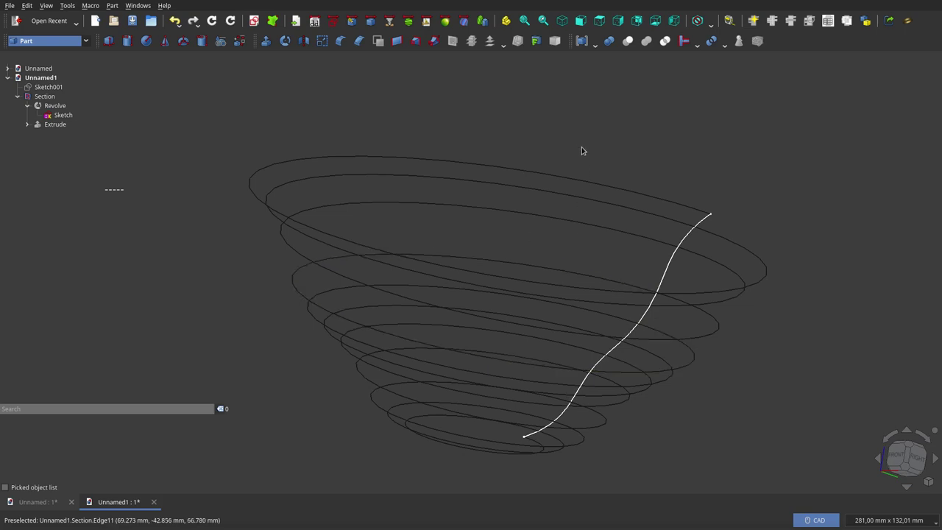
pyautogui.moveTo(532, 137)
pyautogui.mouseDown(button='middle')
pyautogui.moveTo(513, 147)
pyautogui.moveTo(572, 166)
pyautogui.moveTo(514, 173)
pyautogui.moveTo(508, 118)
pyautogui.moveTo(463, 128)
pyautogui.moveTo(446, 141)
pyautogui.moveTo(443, 164)
pyautogui.moveTo(480, 188)
pyautogui.moveTo(618, 214)
pyautogui.moveTo(651, 195)
pyautogui.moveTo(662, 139)
pyautogui.moveTo(606, 129)
pyautogui.moveTo(577, 137)
pyautogui.mouseUp(button='middle')
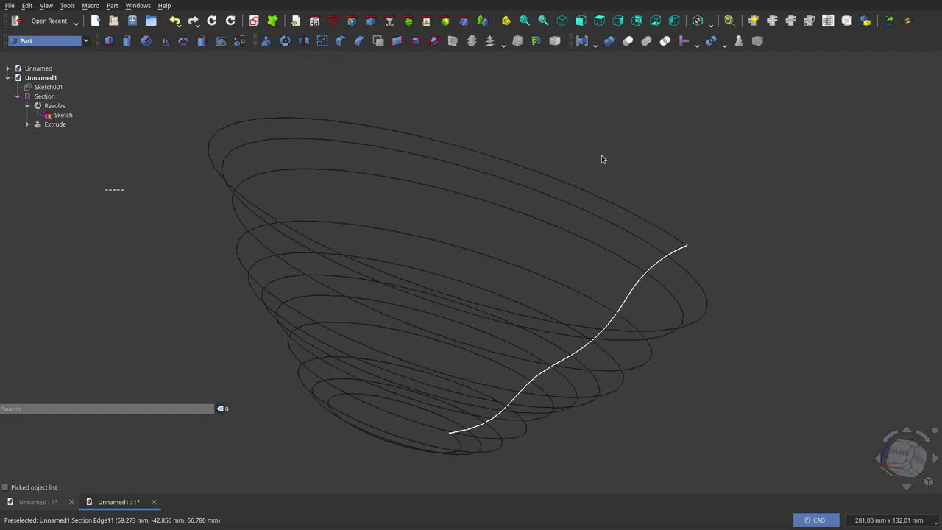
pyautogui.moveTo(612, 192)
pyautogui.mouseDown(button='middle')
pyautogui.moveTo(578, 178)
pyautogui.moveTo(542, 206)
pyautogui.moveTo(448, 168)
pyautogui.moveTo(437, 147)
pyautogui.moveTo(448, 131)
pyautogui.moveTo(463, 147)
pyautogui.moveTo(462, 206)
pyautogui.mouseUp(button='middle')
# Step: Fit the bowl spiral in view, inspect it side-on, and select an S-curve edge
pyautogui.rightClick(461, 206)
pyautogui.click(494, 381)
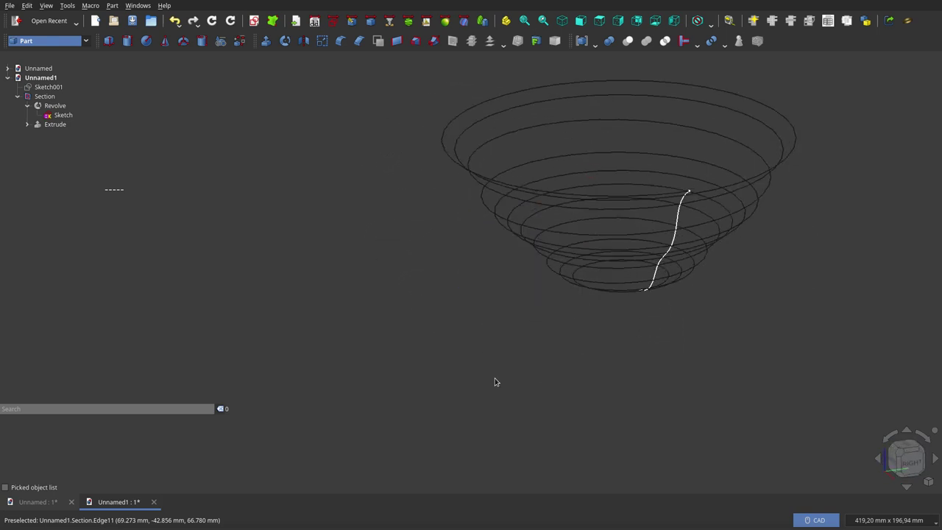
pyautogui.moveTo(495, 381)
pyautogui.mouseDown(button='middle')
pyautogui.moveTo(473, 382)
pyautogui.moveTo(559, 294)
pyautogui.moveTo(549, 275)
pyautogui.moveTo(559, 244)
pyautogui.moveTo(685, 267)
pyautogui.moveTo(664, 303)
pyautogui.moveTo(505, 341)
pyautogui.moveTo(512, 374)
pyautogui.moveTo(650, 355)
pyautogui.moveTo(680, 307)
pyautogui.moveTo(660, 253)
pyautogui.moveTo(643, 273)
pyautogui.mouseUp(button='middle')
pyautogui.scroll(3, 558, 294)
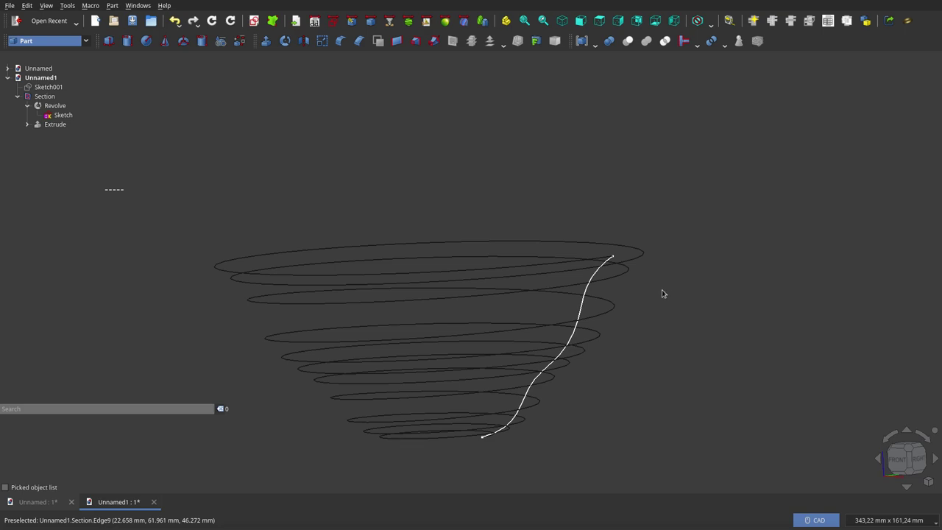
pyautogui.scroll(-2, 677, 288)
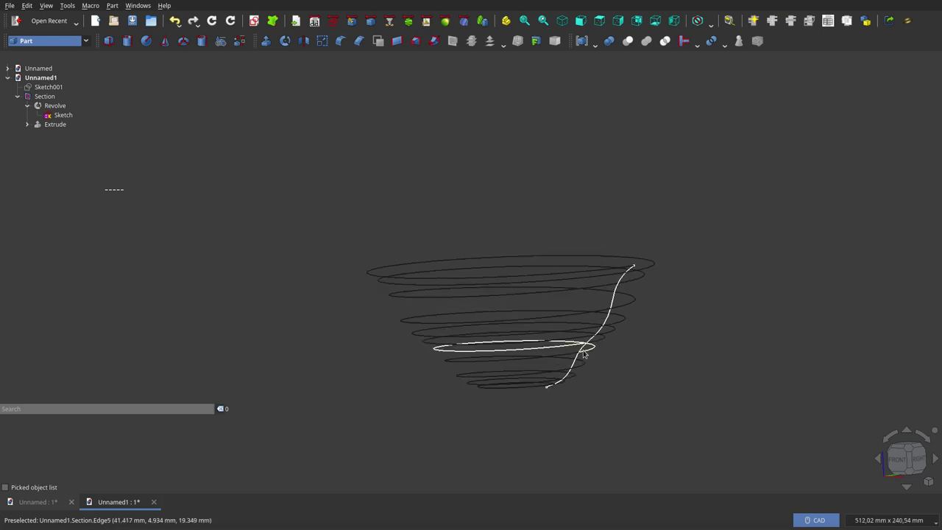
pyautogui.scroll(3, 582, 354)
pyautogui.moveTo(583, 354)
pyautogui.mouseDown(button='middle')
pyautogui.moveTo(581, 385)
pyautogui.moveTo(441, 378)
pyautogui.moveTo(365, 318)
pyautogui.moveTo(420, 242)
pyautogui.moveTo(648, 235)
pyautogui.mouseUp(button='middle')
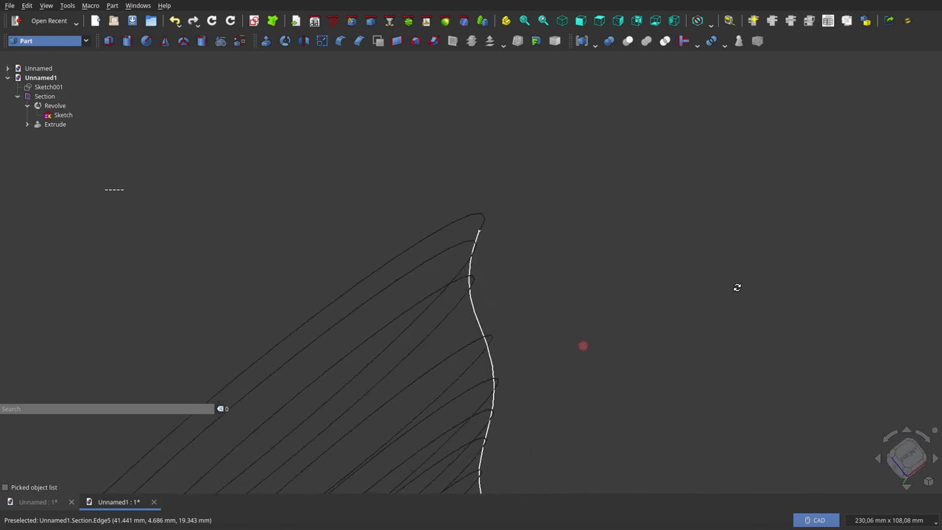
pyautogui.moveTo(736, 287)
pyautogui.mouseDown(button='middle')
pyautogui.moveTo(655, 343)
pyautogui.moveTo(584, 349)
pyautogui.moveTo(547, 375)
pyautogui.moveTo(526, 446)
pyautogui.moveTo(552, 342)
pyautogui.moveTo(591, 337)
pyautogui.moveTo(660, 353)
pyautogui.moveTo(523, 356)
pyautogui.moveTo(536, 311)
pyautogui.moveTo(572, 342)
pyautogui.moveTo(575, 336)
pyautogui.moveTo(571, 353)
pyautogui.mouseUp(button='middle')
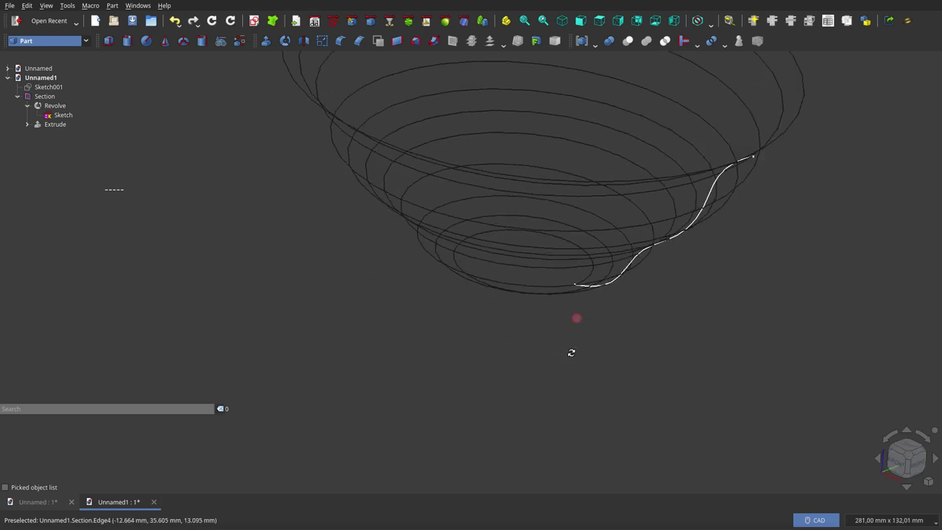
pyautogui.moveTo(672, 334)
pyautogui.mouseDown(button='middle')
pyautogui.moveTo(683, 281)
pyautogui.moveTo(680, 322)
pyautogui.mouseUp(button='middle')
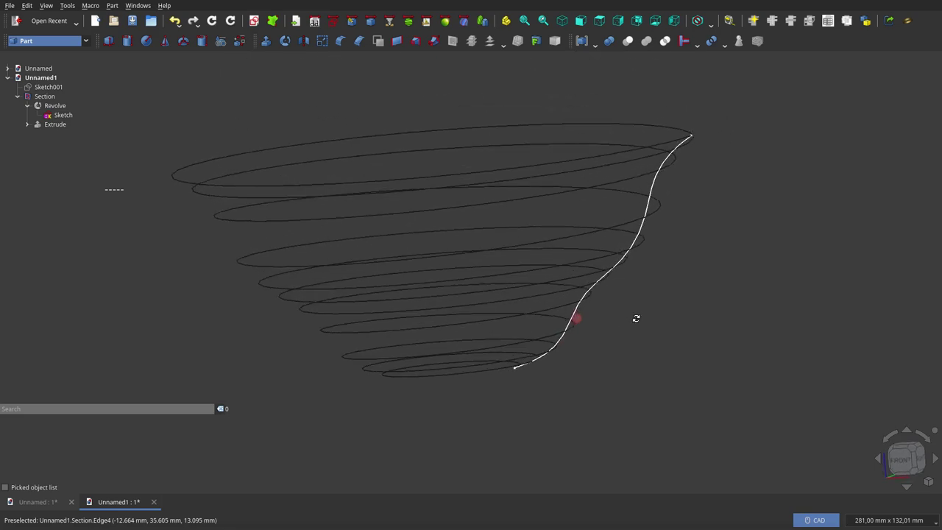
pyautogui.click(635, 238)
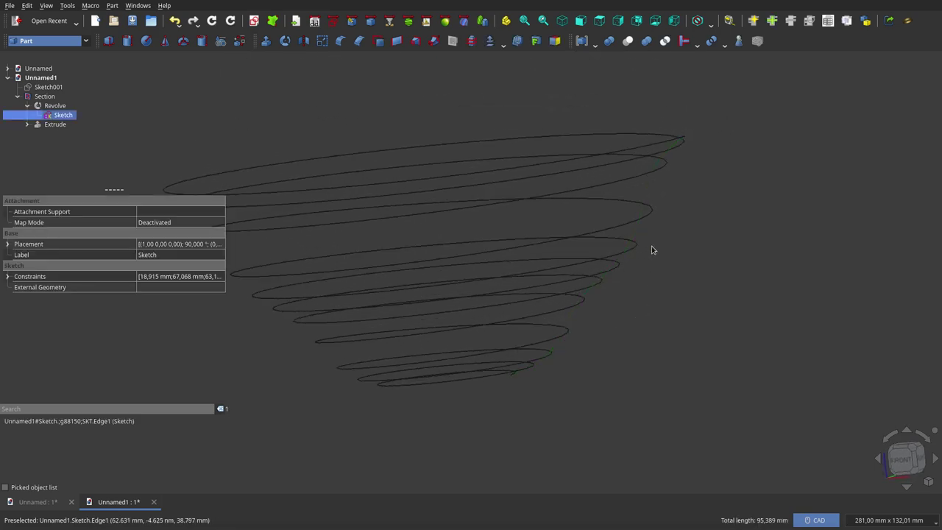